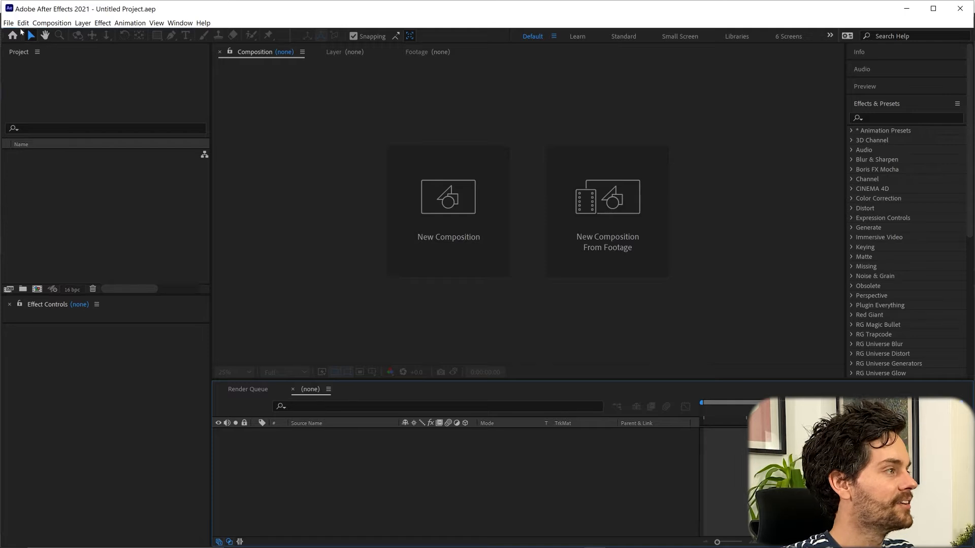
# In After Effects, choose File > New > MAXON CINEMA 4D File to start a new C4D file
pyautogui.click(10, 23)
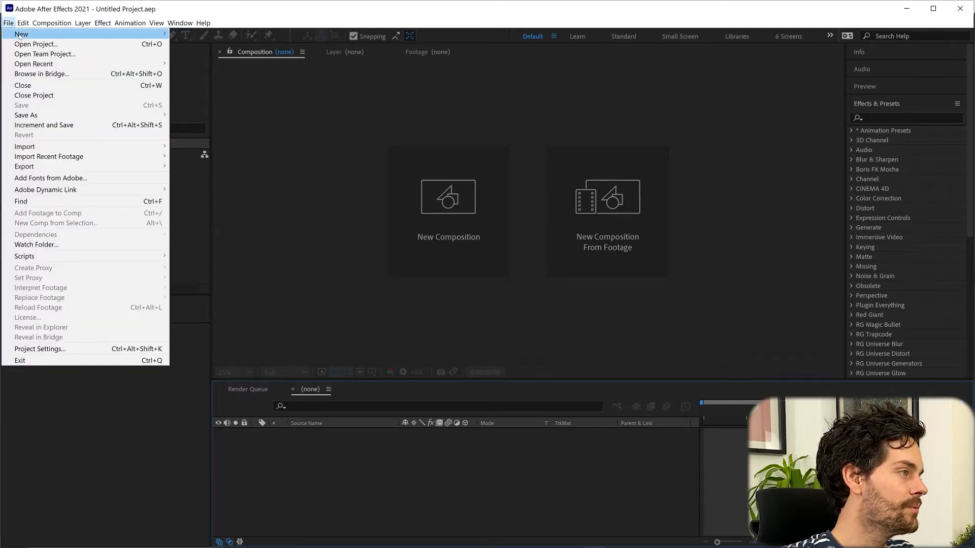
pyautogui.moveTo(20, 25)
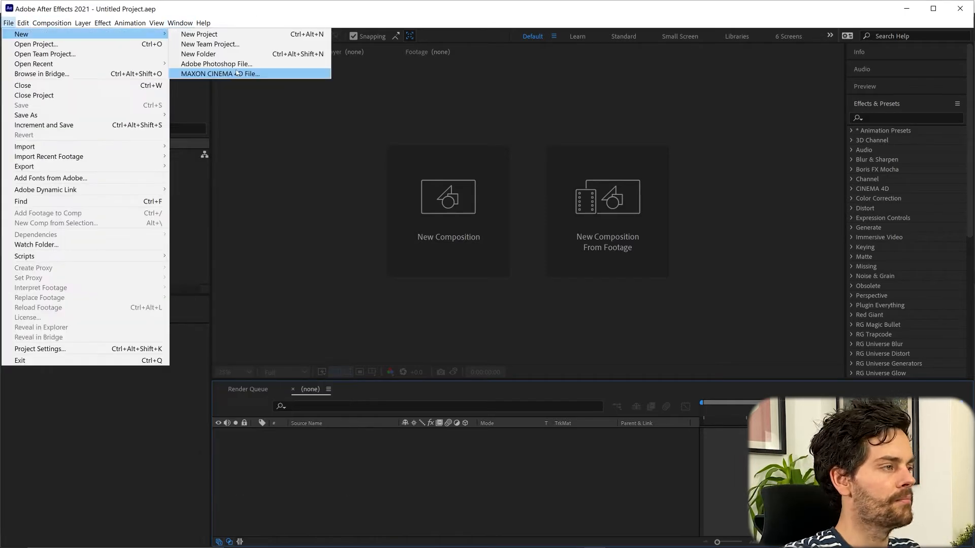
pyautogui.click(236, 73)
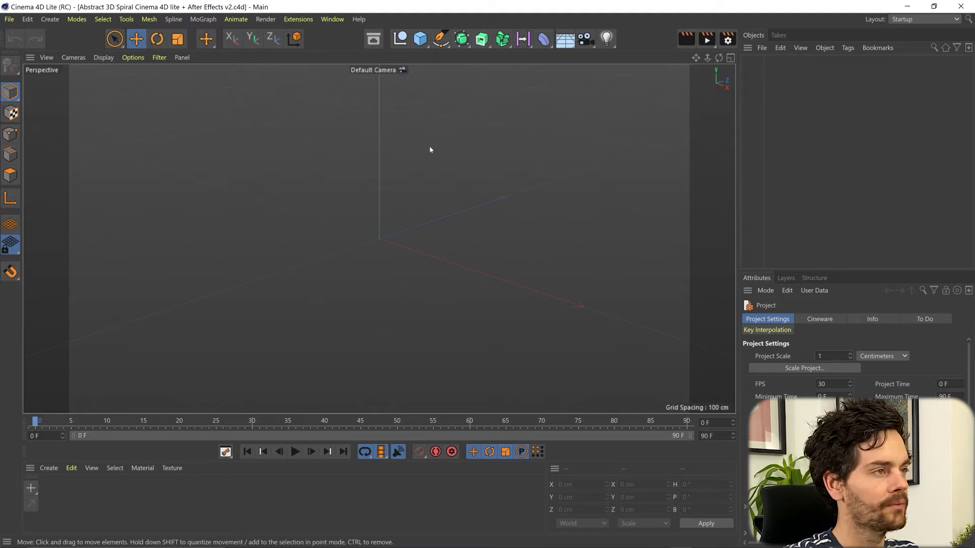
# Add a Helix in the XZ plane with a 201 cm start radius and a 49 cm end radius
pyautogui.click(442, 41)
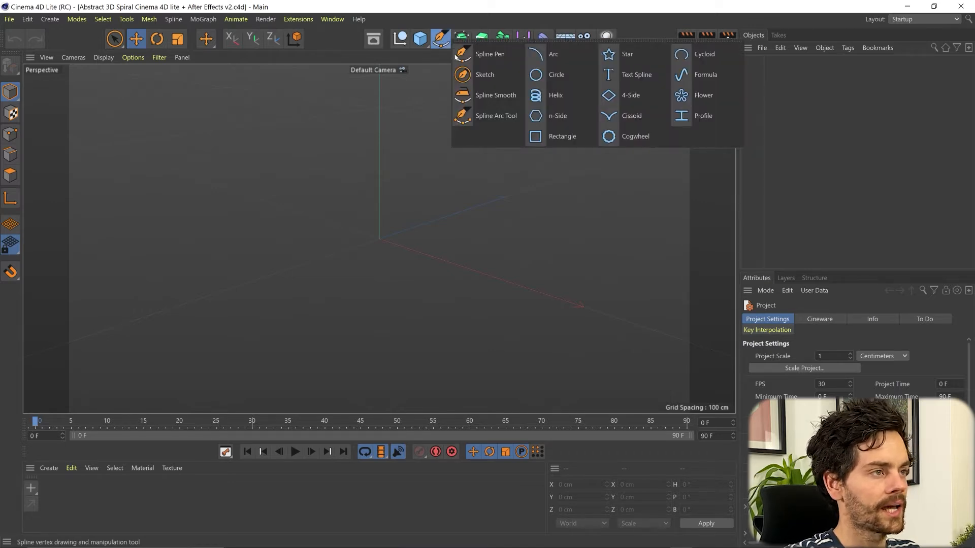
pyautogui.click(574, 99)
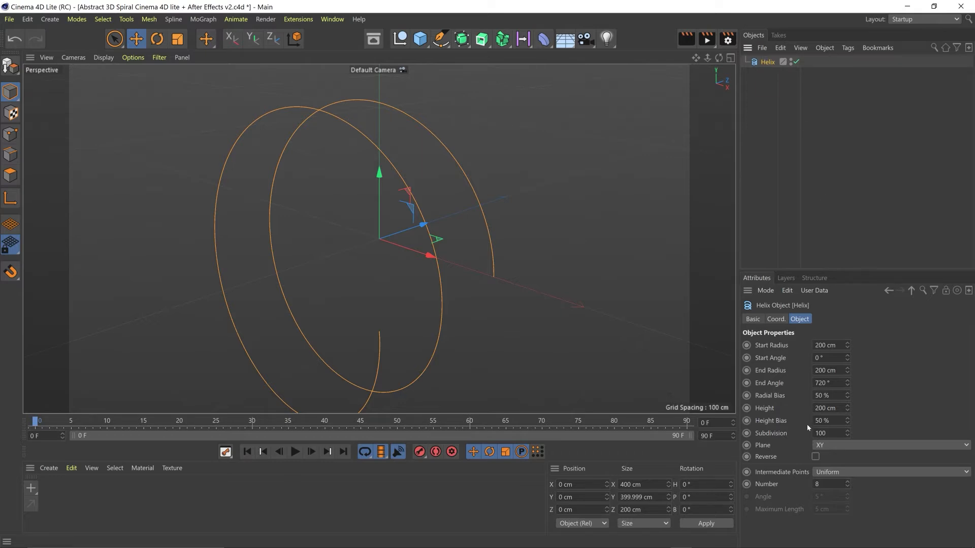
pyautogui.click(851, 443)
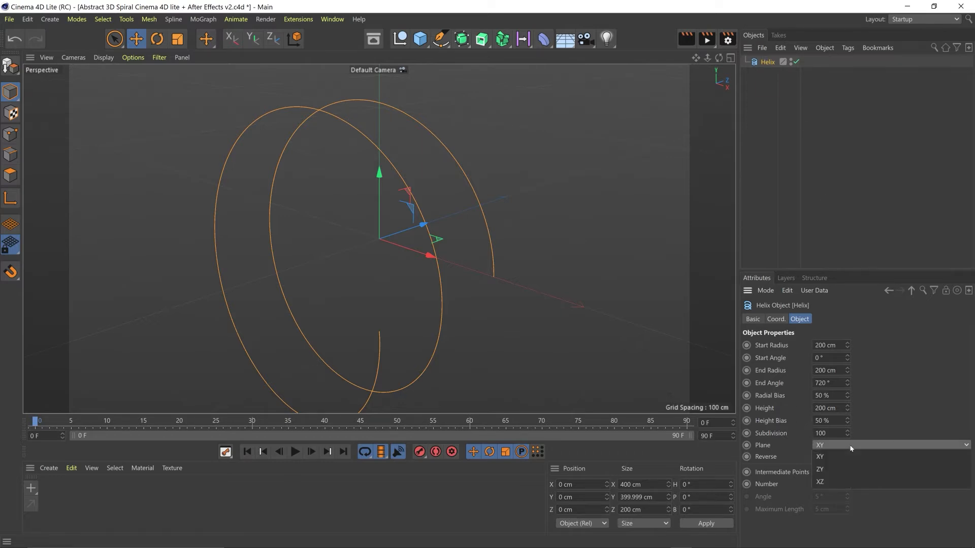
pyautogui.click(854, 477)
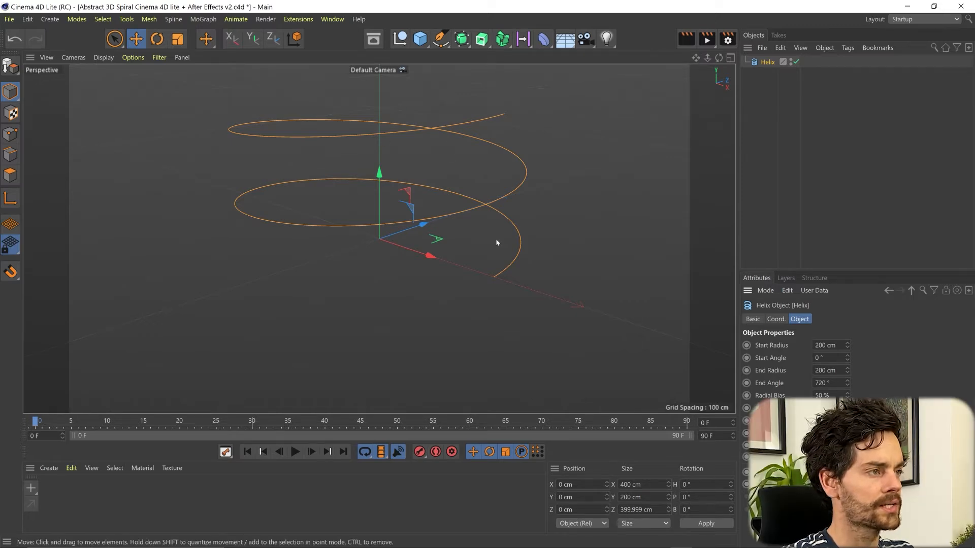
pyautogui.click(847, 344)
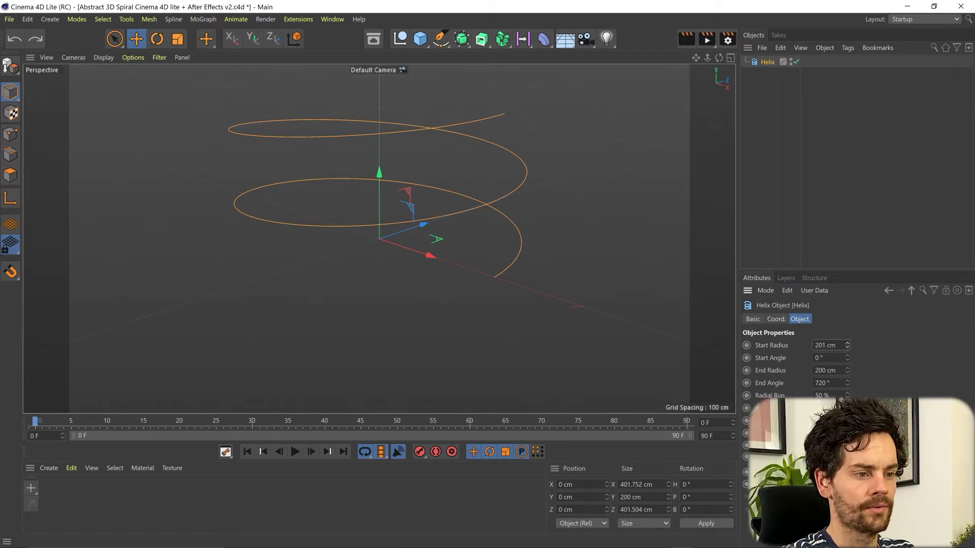
pyautogui.moveTo(847, 371); pyautogui.dragTo(846, 448)
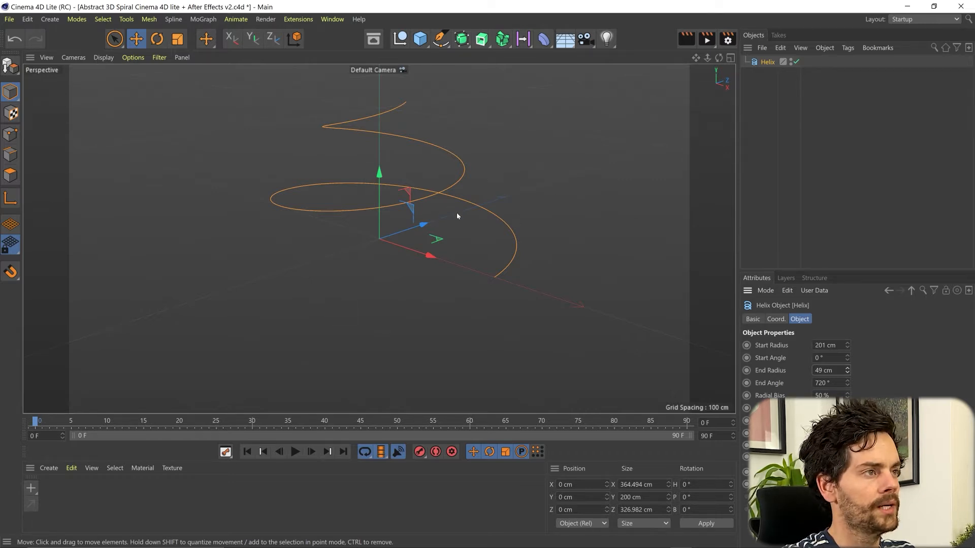
pyautogui.click(481, 38)
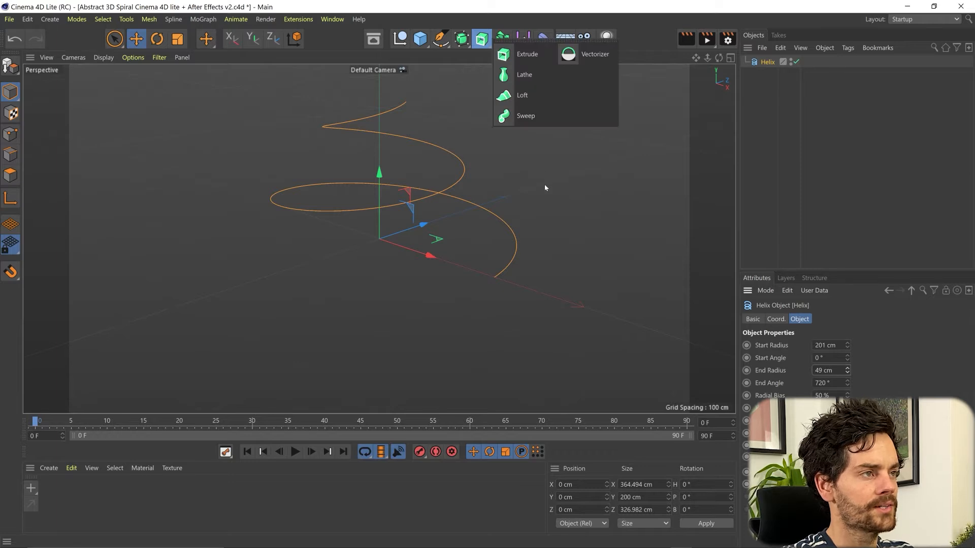
# Add a Sweep and parent the Helix and a new Circle spline under it
pyautogui.click(525, 116)
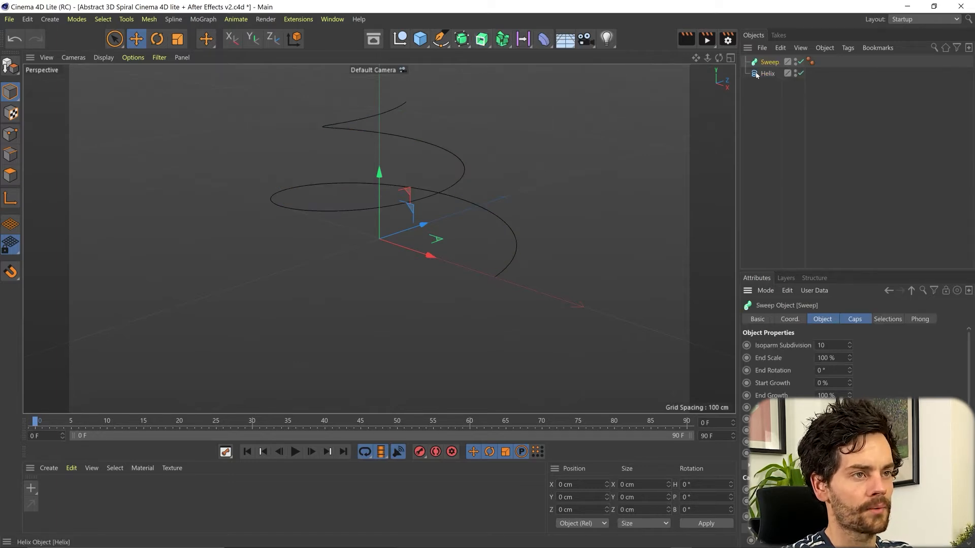
pyautogui.moveTo(765, 74); pyautogui.dragTo(771, 63)
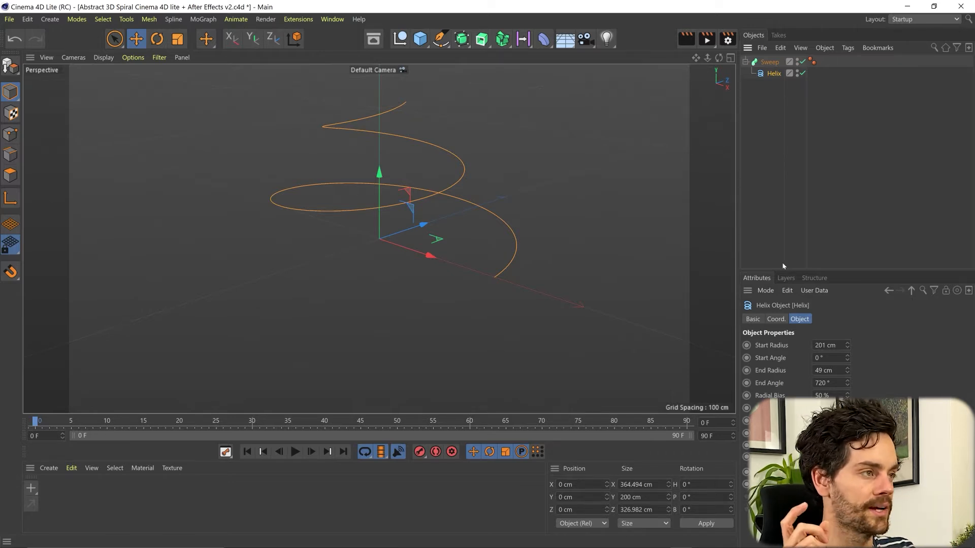
pyautogui.click(440, 39)
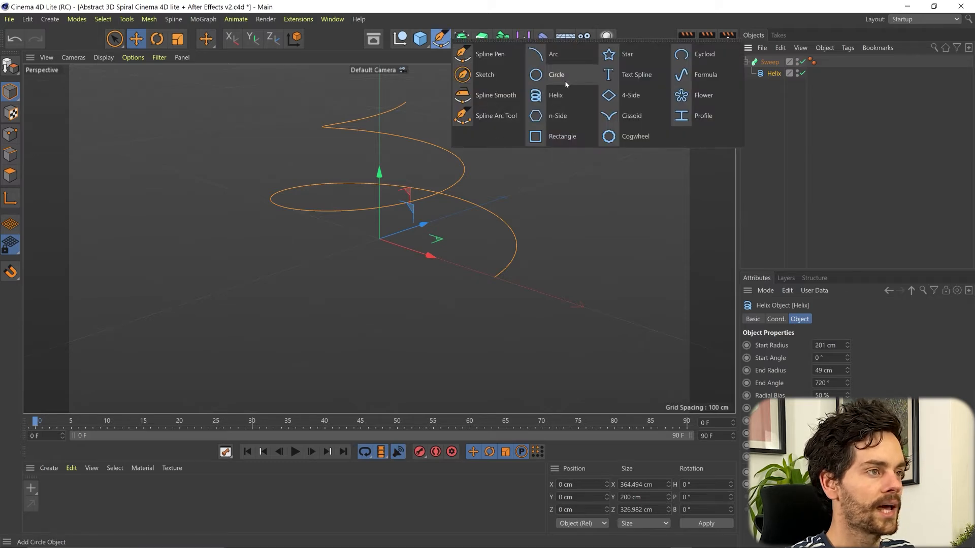
pyautogui.click(563, 78)
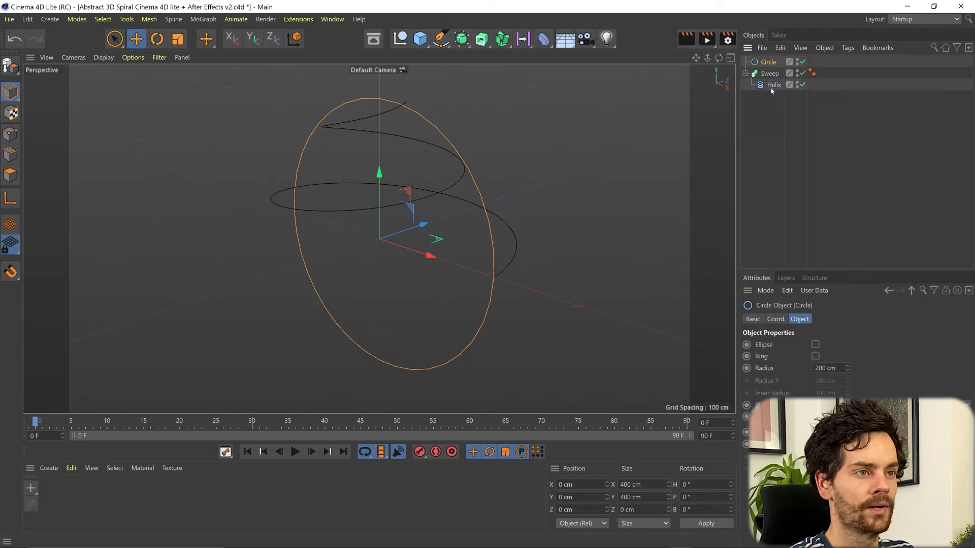
pyautogui.moveTo(768, 62)
pyautogui.mouseDown()
pyautogui.moveTo(775, 108)
pyautogui.moveTo(775, 79)
pyautogui.mouseUp()
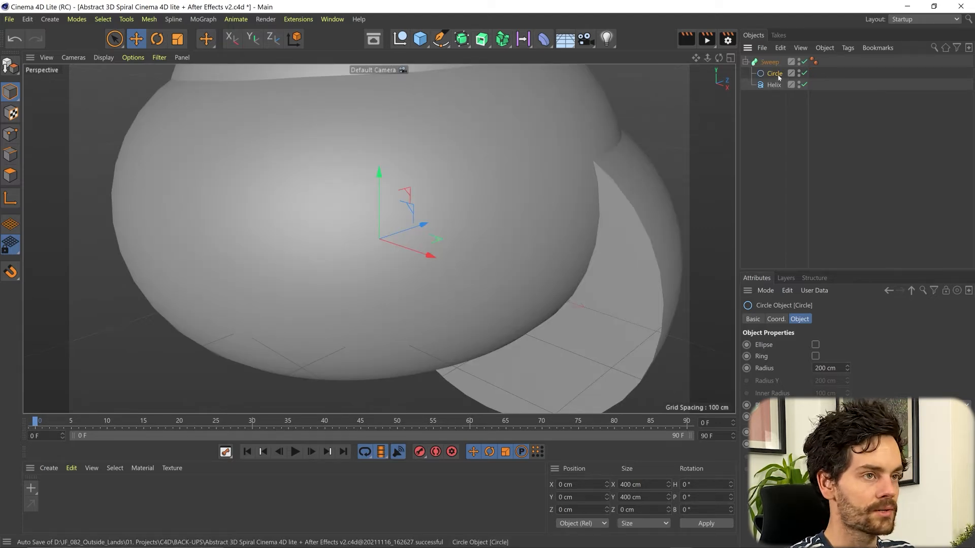
# Shrink the Circle radius to about 34 cm and list the Circle above the Helix in the Sweep
pyautogui.moveTo(847, 368); pyautogui.dragTo(846, 455)
pyautogui.press('t')
pyautogui.moveTo(515, 145); pyautogui.dragTo(607, 115)
pyautogui.press('e')
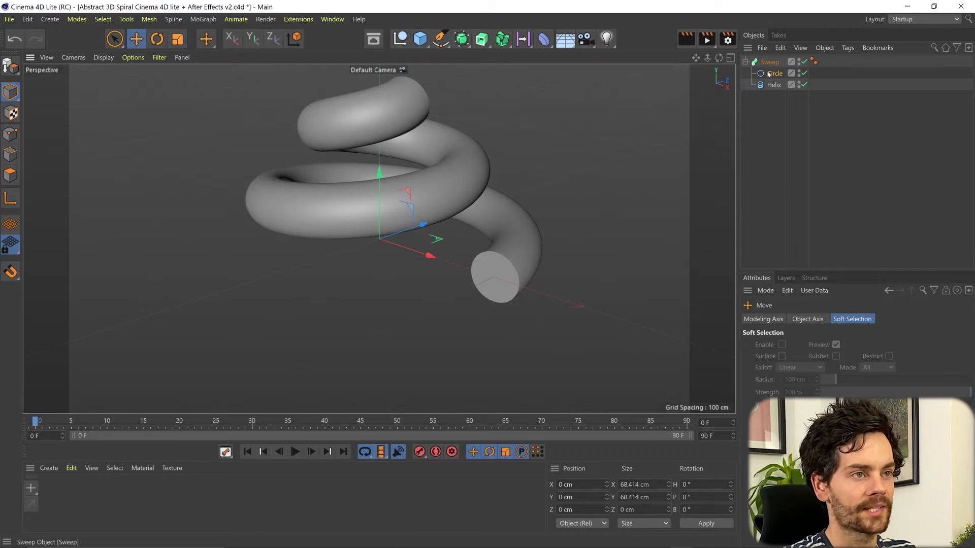
pyautogui.moveTo(772, 86); pyautogui.dragTo(780, 74)
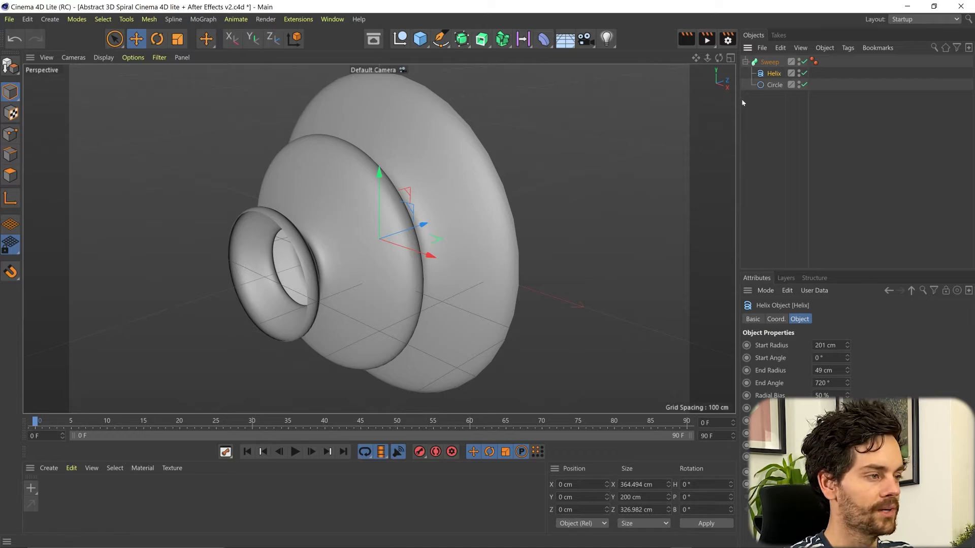
pyautogui.moveTo(774, 85); pyautogui.dragTo(774, 71)
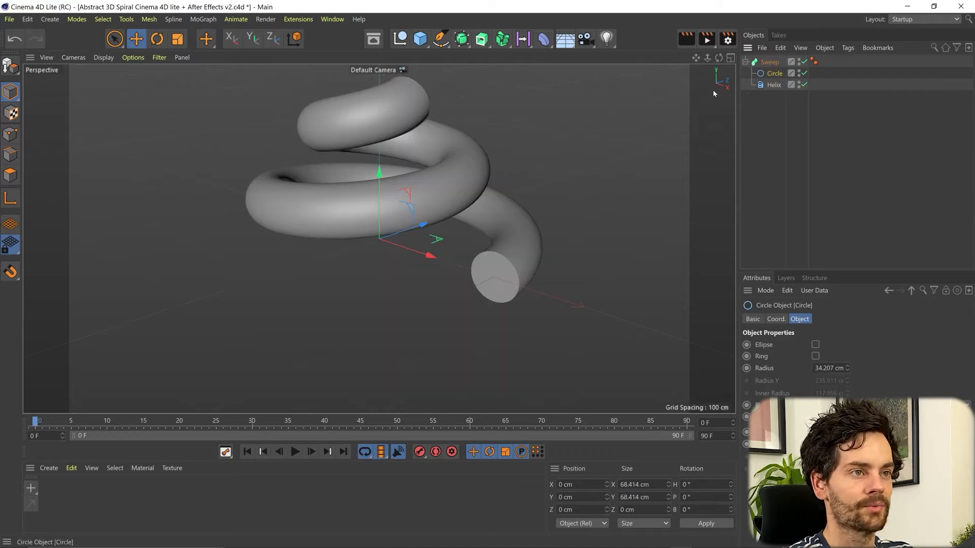
# Create material Mat, untick its Color channel, and delete the Default Specular reflectance layer
pyautogui.doubleClick(97, 492)
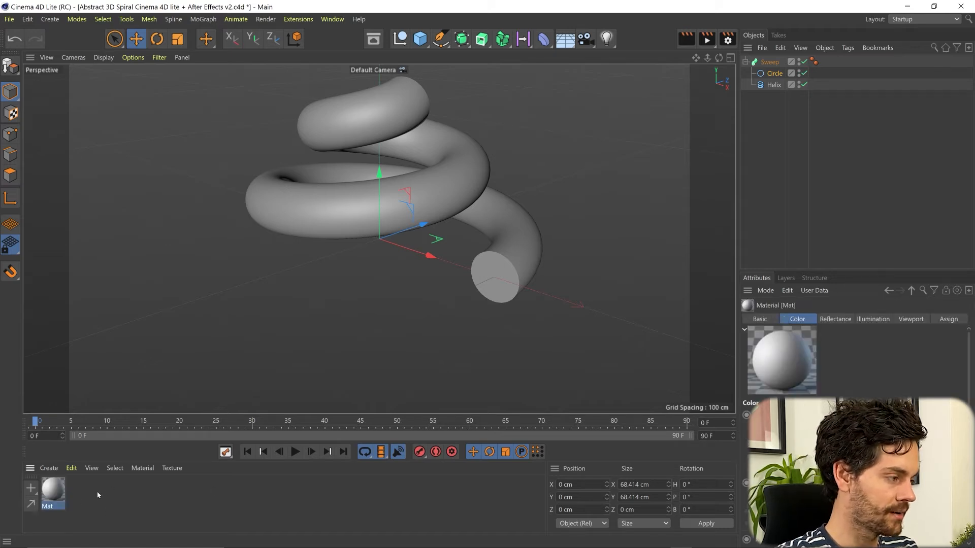
pyautogui.doubleClick(52, 488)
pyautogui.moveTo(150, 125); pyautogui.dragTo(465, 69)
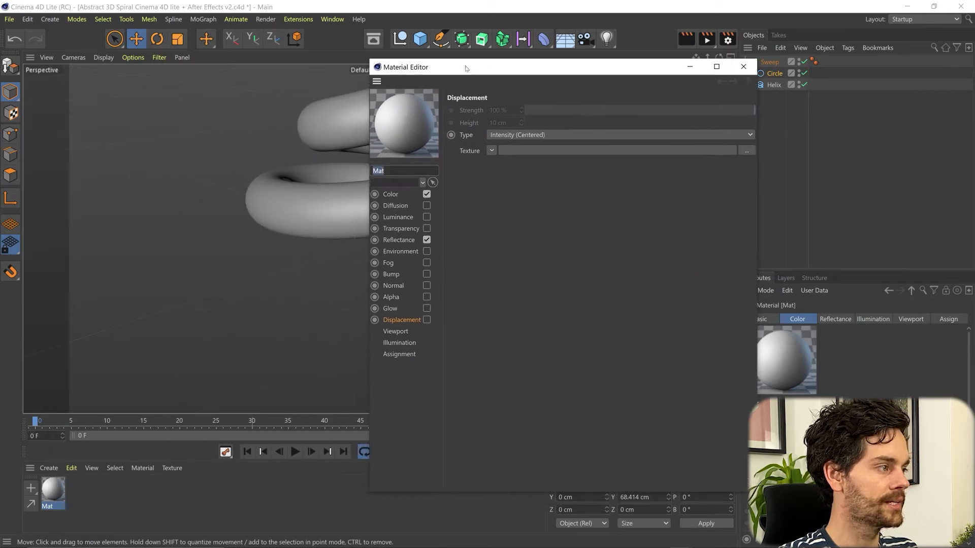
pyautogui.click(390, 196)
pyautogui.click(427, 195)
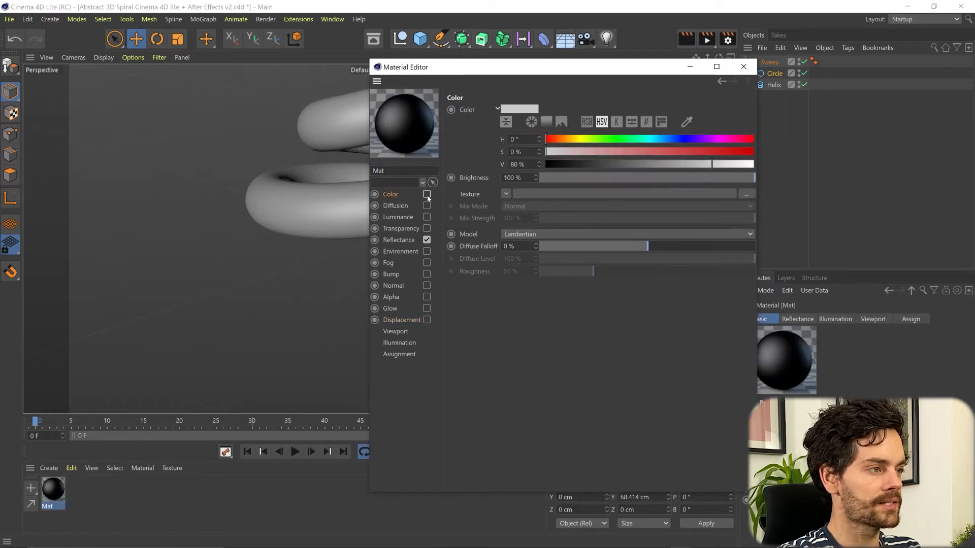
pyautogui.click(406, 239)
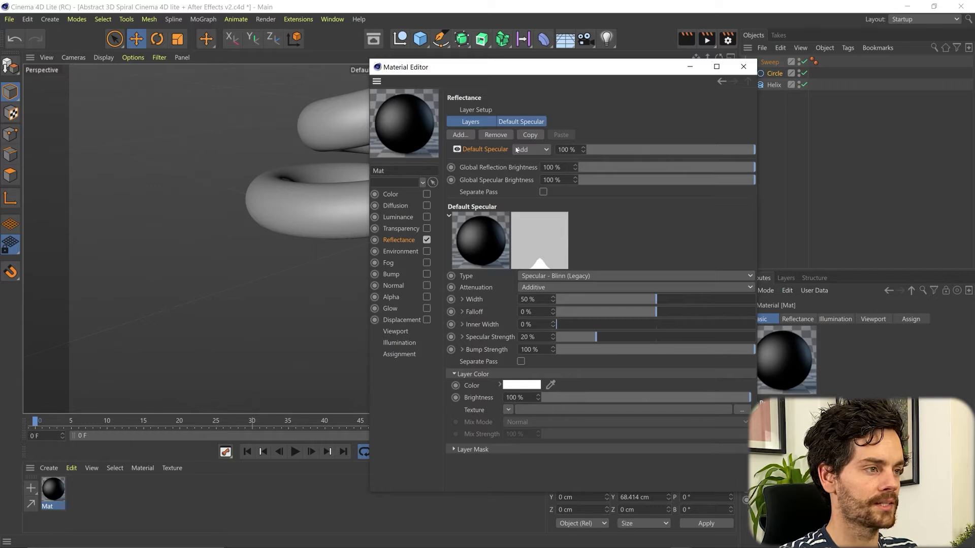
pyautogui.click(496, 135)
# Add a Beckmann reflectance layer to Mat with a Gradient shader as its texture
pyautogui.click(459, 135)
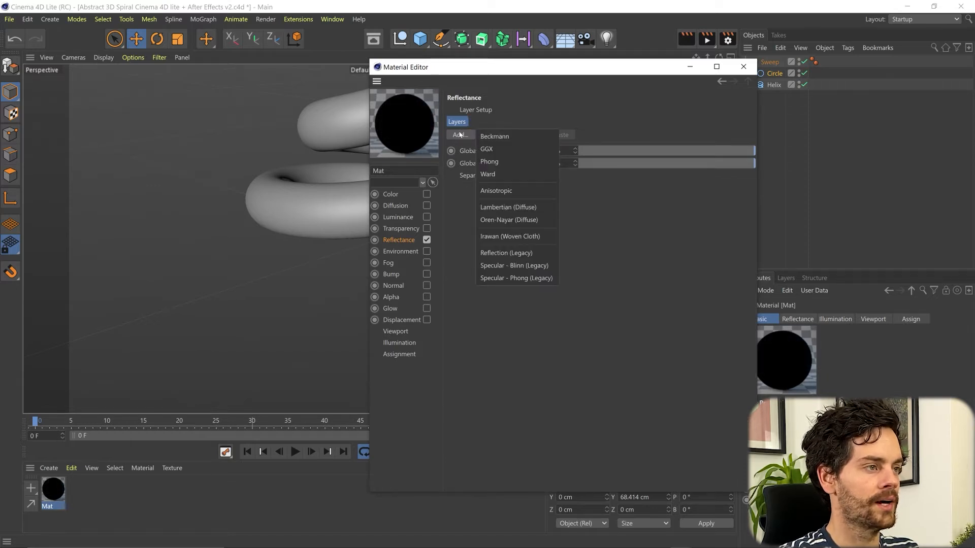
pyautogui.click(519, 136)
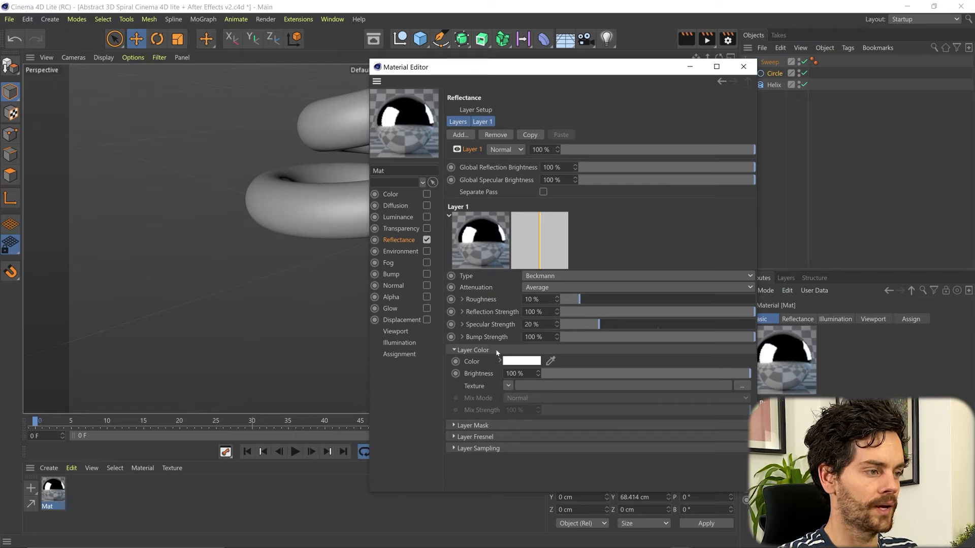
pyautogui.click(509, 387)
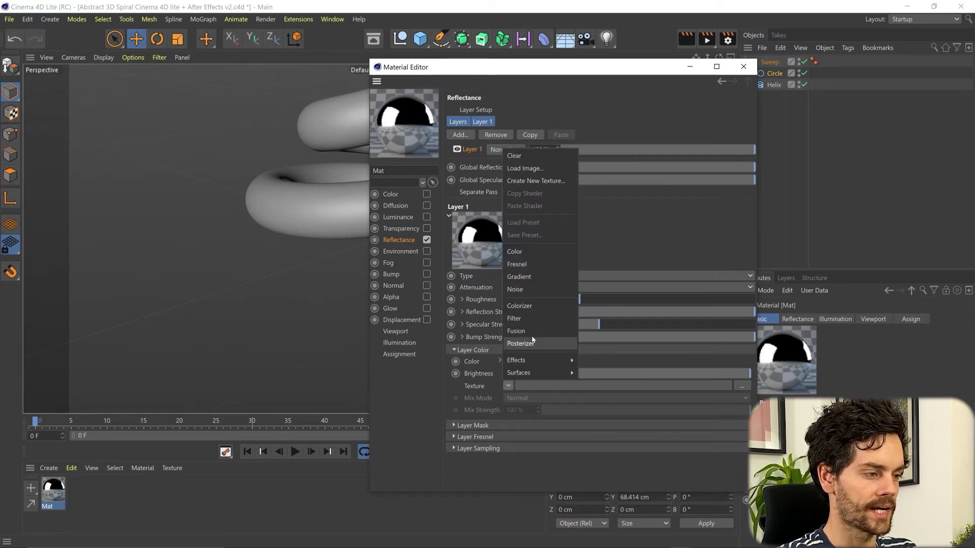
pyautogui.click(542, 278)
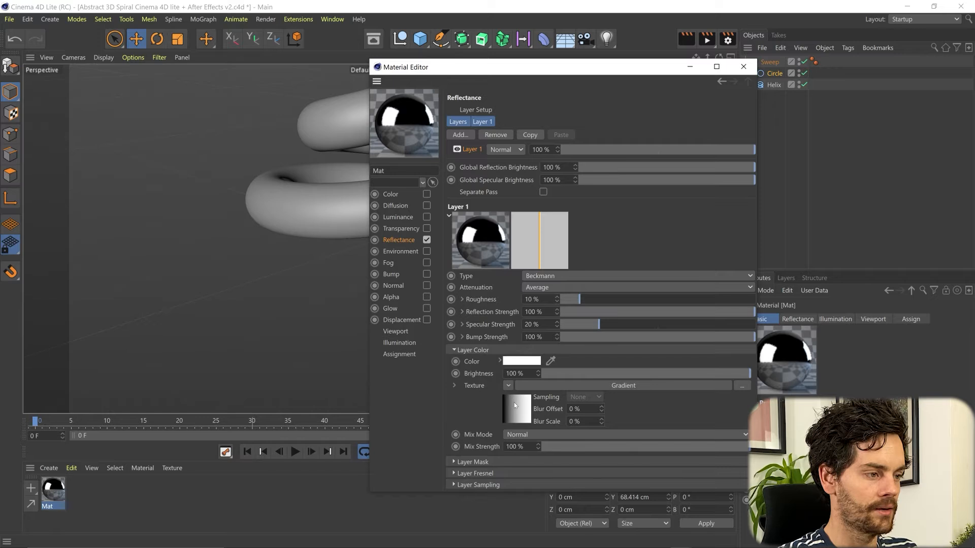
# Load the 'Full Colors' rainbow preset into the gradient
pyautogui.click(533, 387)
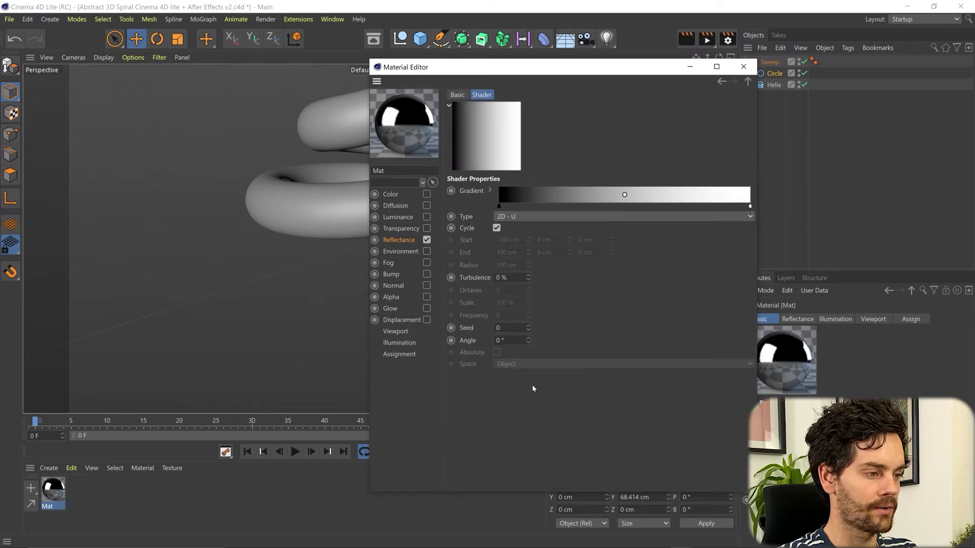
pyautogui.click(490, 192)
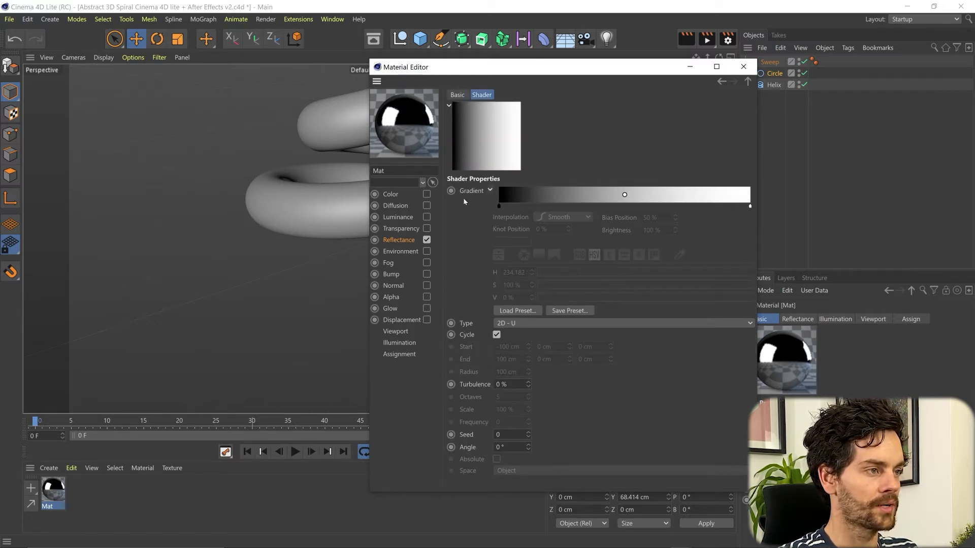
pyautogui.click(517, 311)
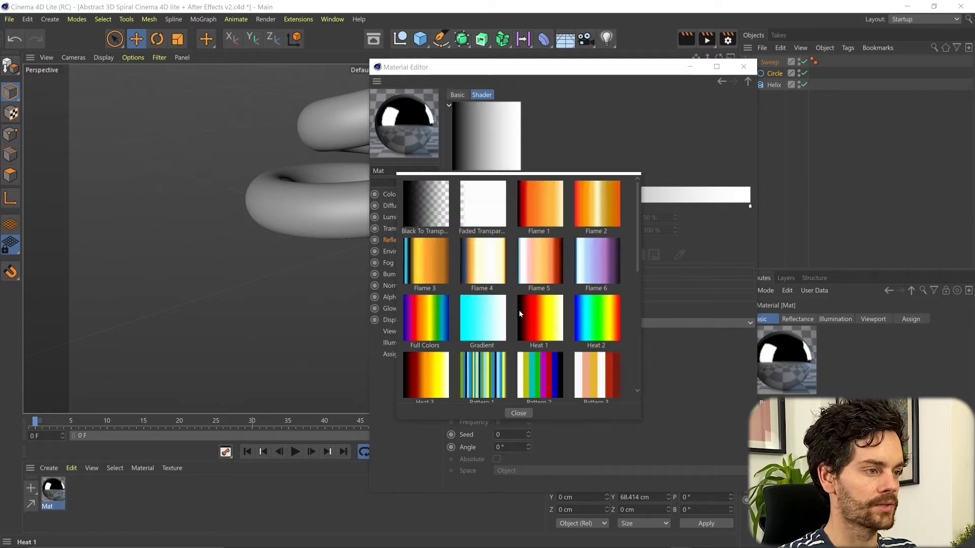
pyautogui.click(423, 324)
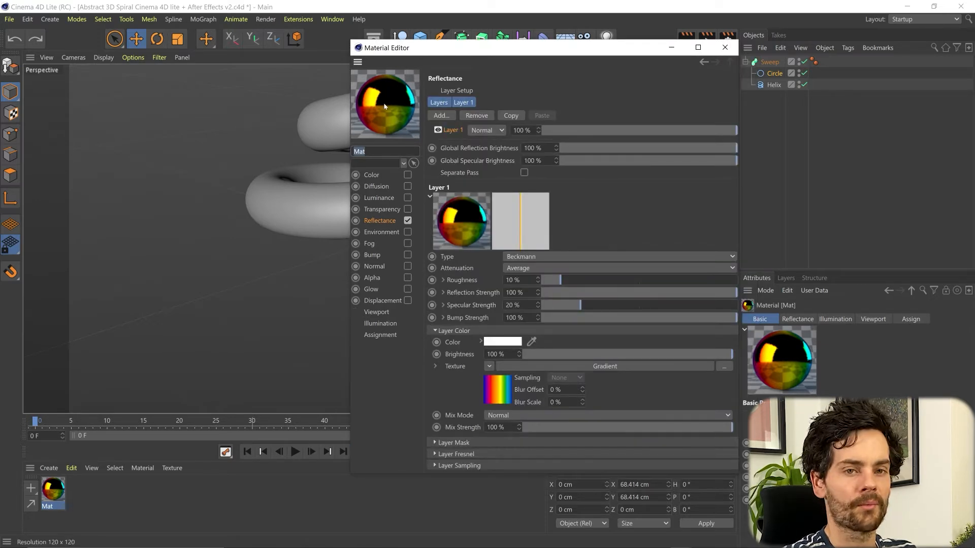
pyautogui.click(406, 301)
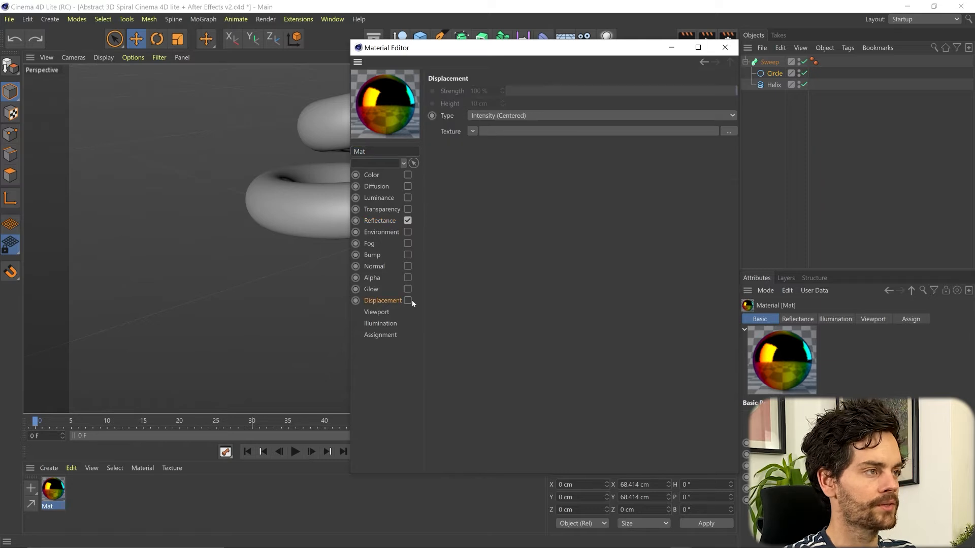
# Enable Noise displacement on Mat and apply Mat to the Sweep spiral
pyautogui.click(407, 301)
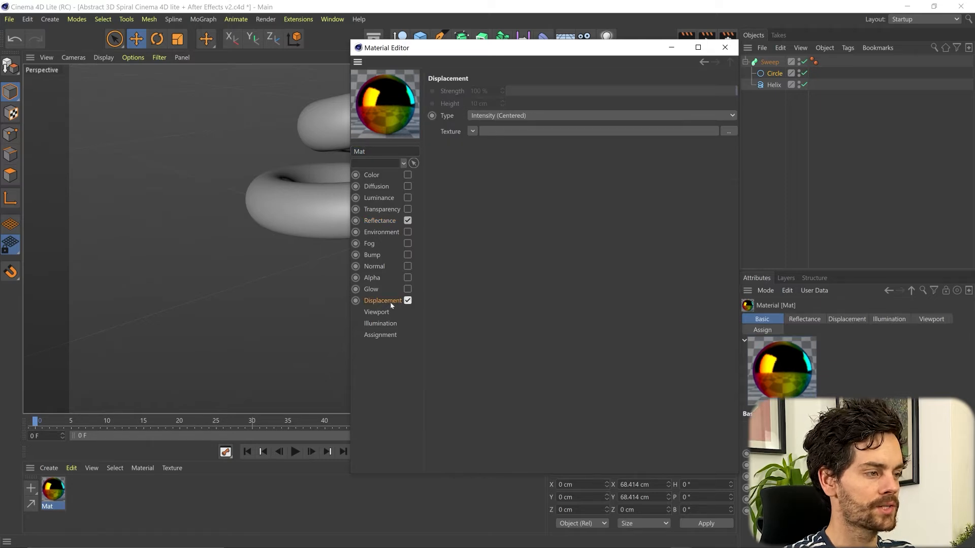
pyautogui.click(472, 131)
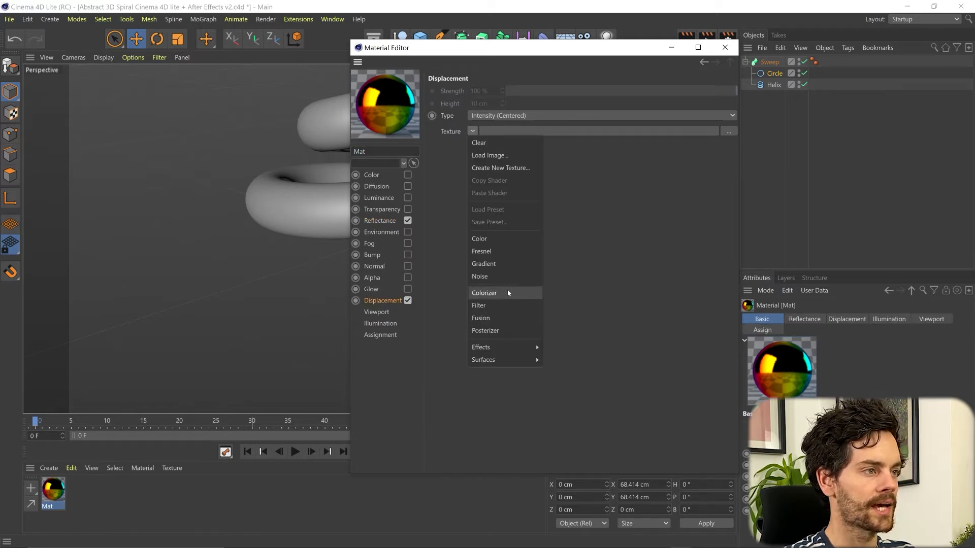
pyautogui.click(506, 276)
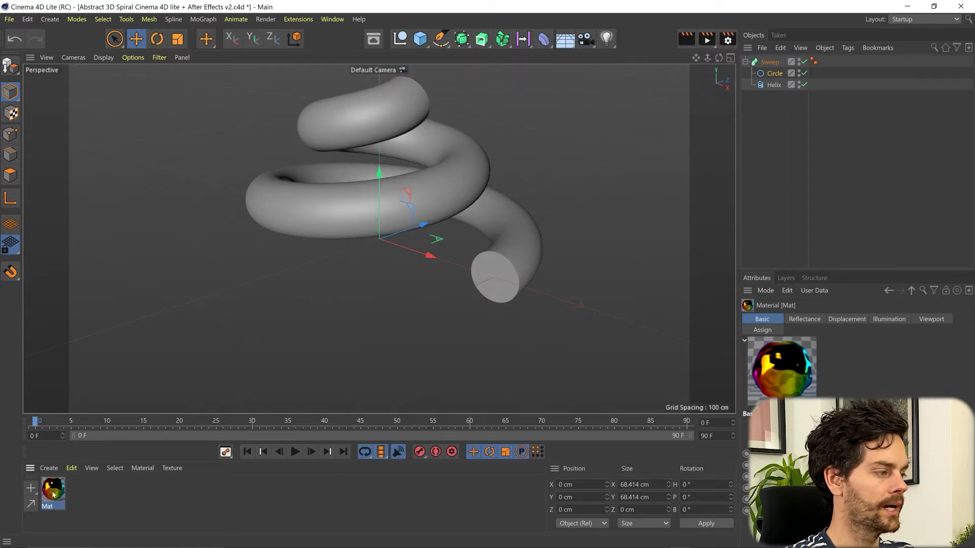
pyautogui.moveTo(53, 490); pyautogui.dragTo(352, 211)
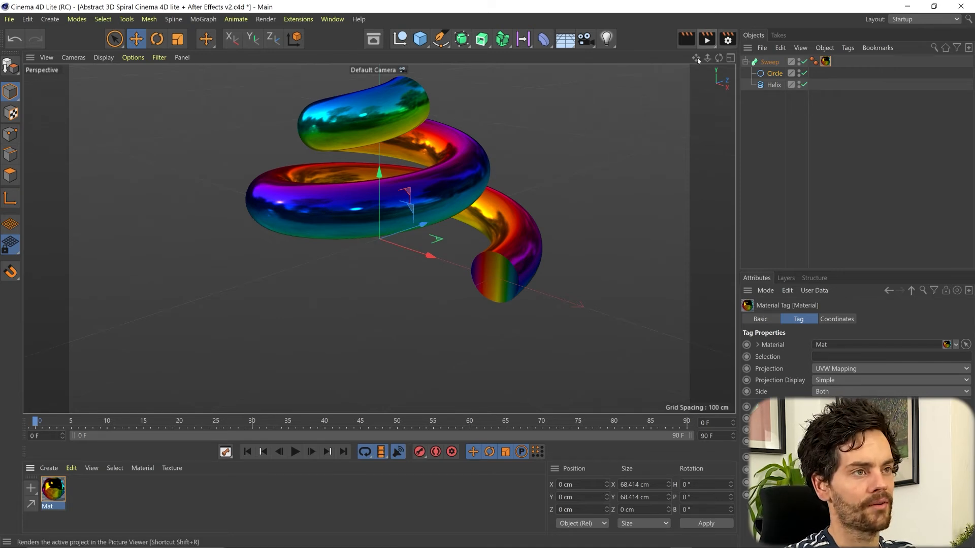
# Start an Interactive Render Region and stretch it over most of the viewport
pyautogui.click(707, 40)
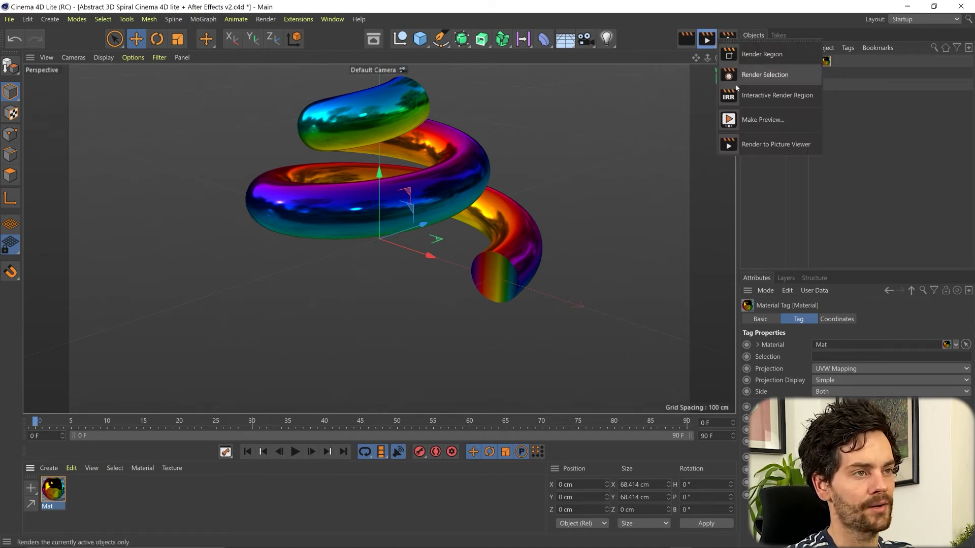
pyautogui.click(771, 96)
pyautogui.moveTo(561, 152); pyautogui.dragTo(685, 64)
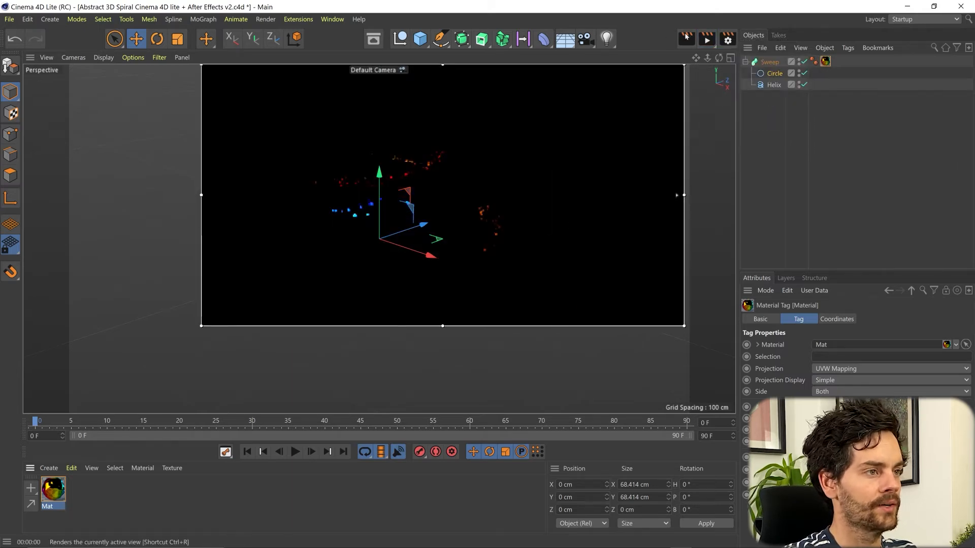
pyautogui.moveTo(201, 326); pyautogui.dragTo(99, 357)
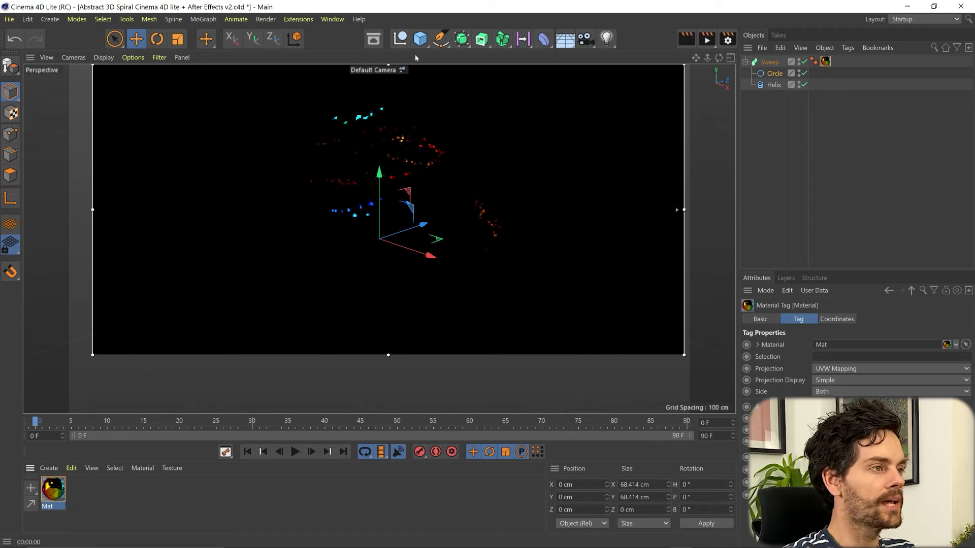
pyautogui.click(419, 39)
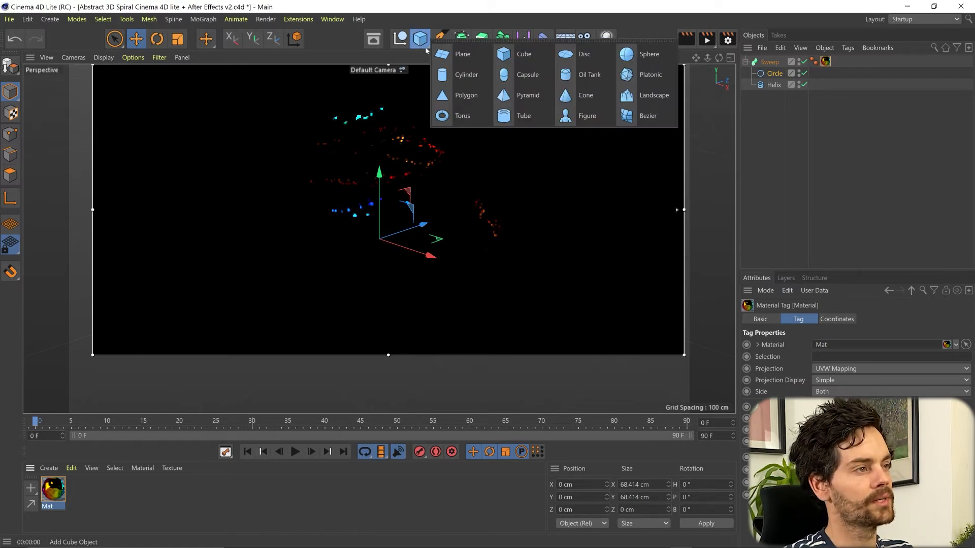
# Add a 400 cm Plane and create material Mat.1 with Reflectance switched off
pyautogui.click(459, 55)
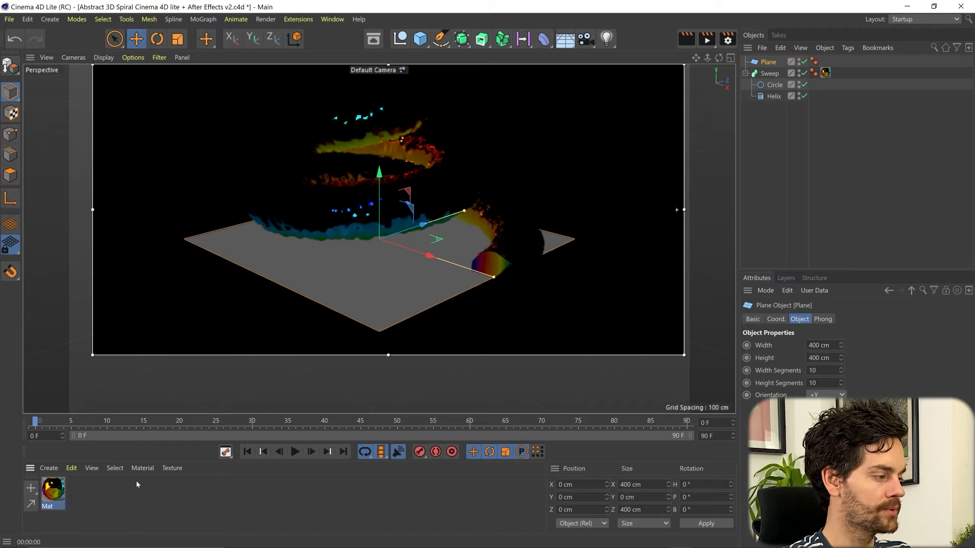
pyautogui.doubleClick(136, 499)
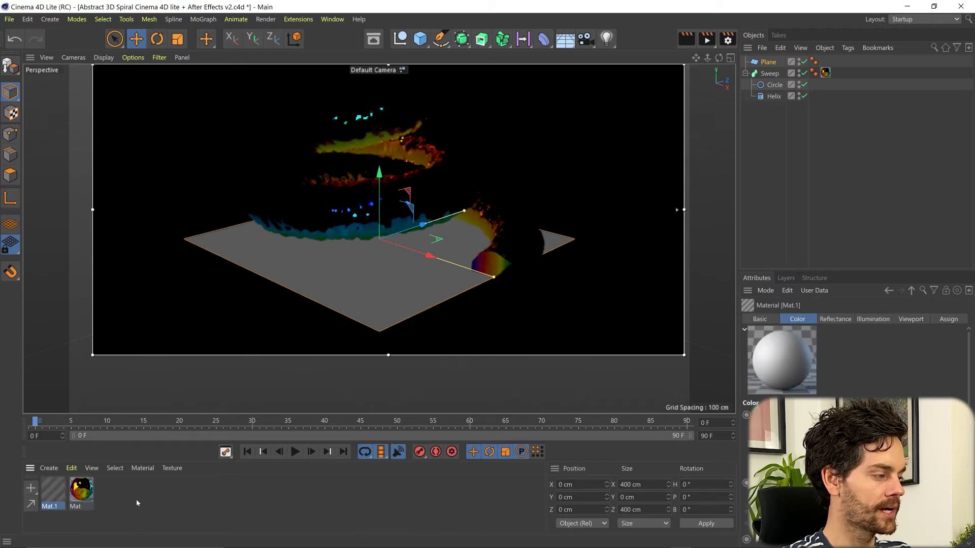
pyautogui.doubleClick(53, 489)
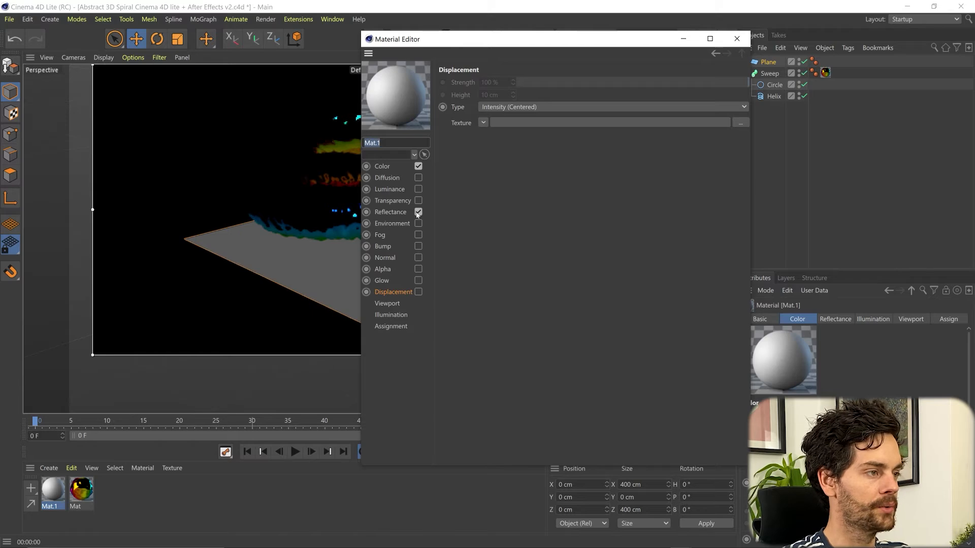
pyautogui.click(417, 212)
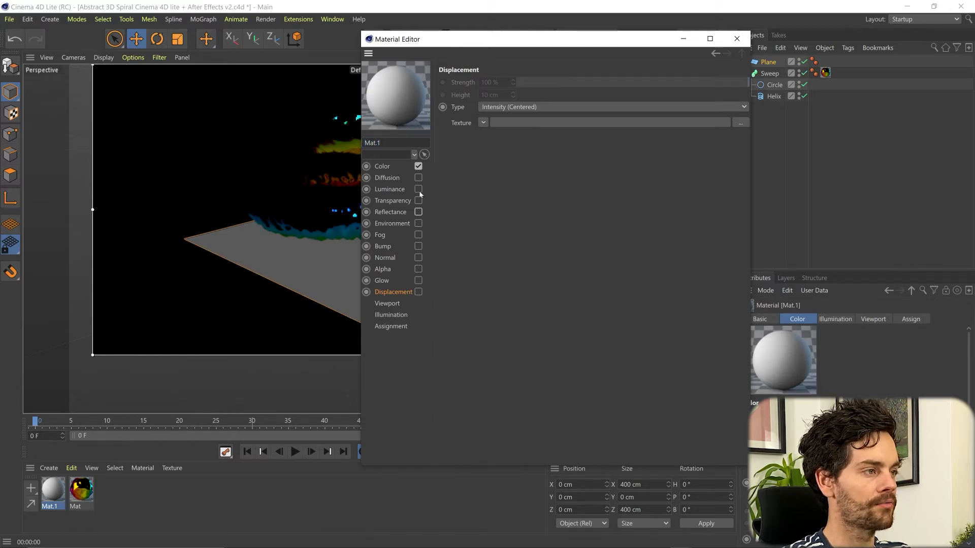
# Turn on Luminance and turn off Color on Mat.1, then apply it to the Plane
pyautogui.click(419, 190)
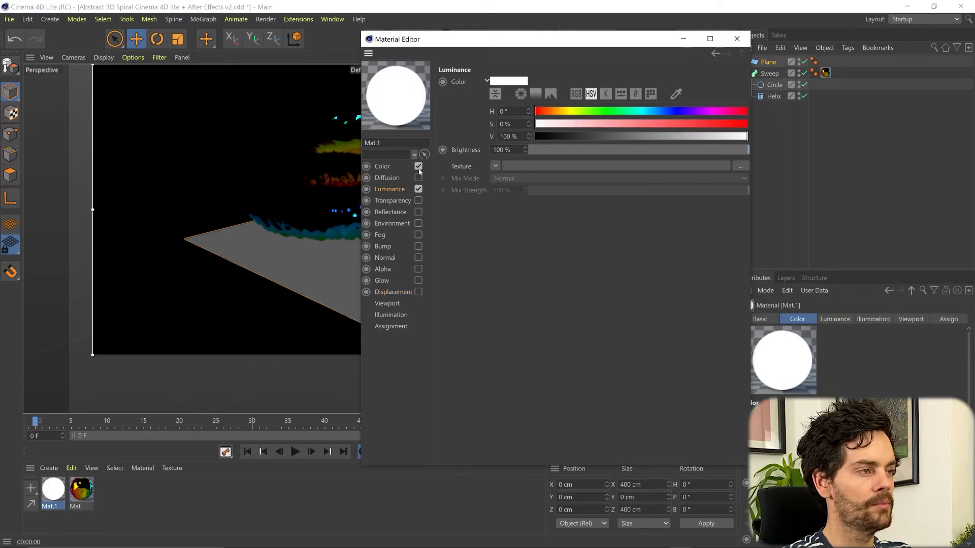
pyautogui.click(418, 167)
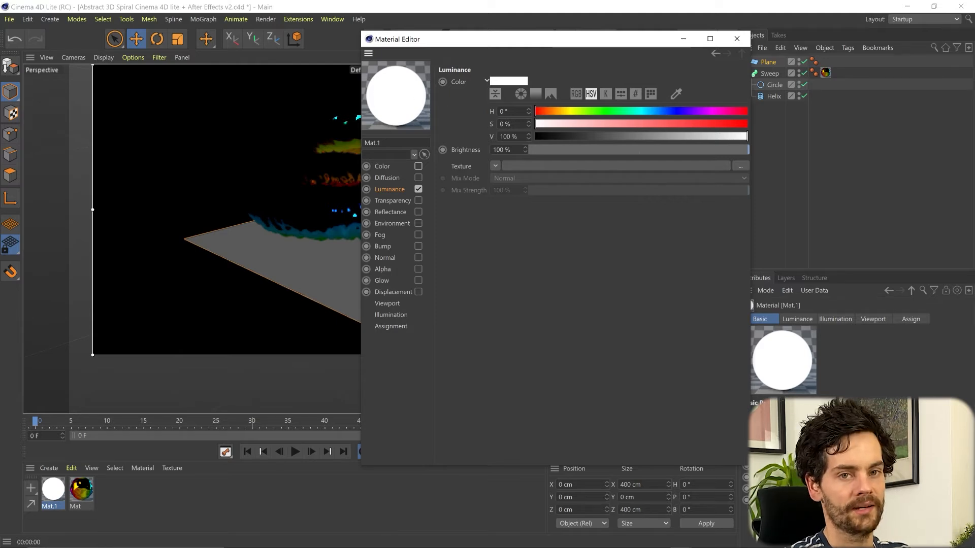
pyautogui.click(736, 39)
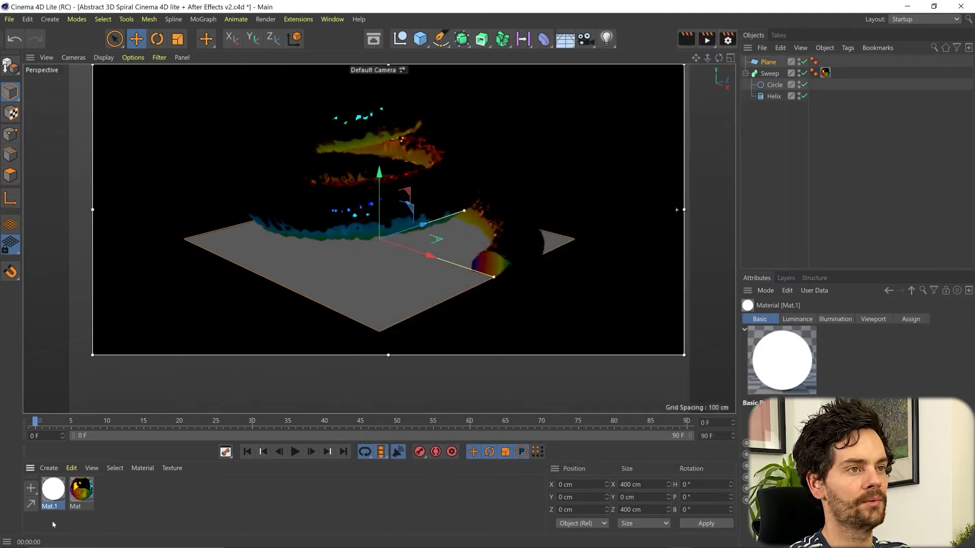
pyautogui.moveTo(53, 491); pyautogui.dragTo(361, 292)
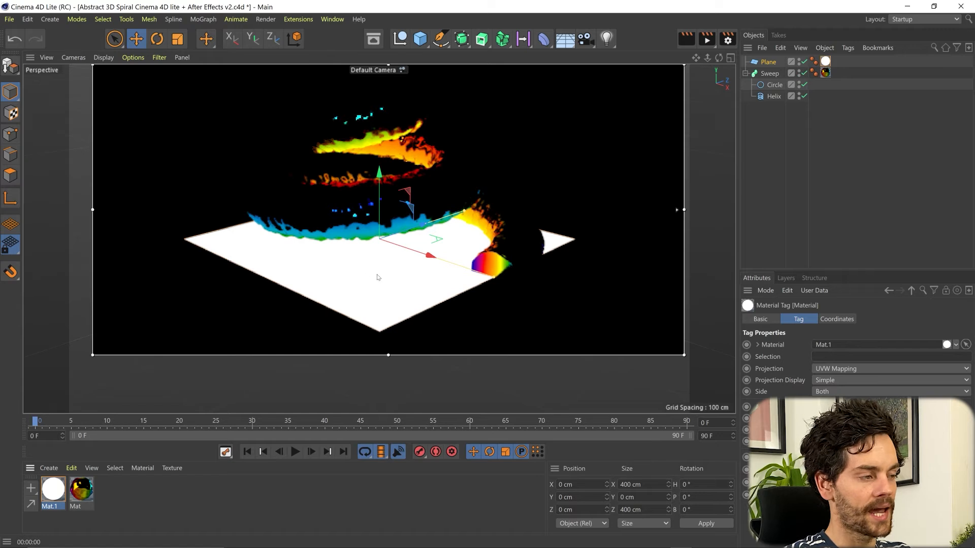
# Give the Plane a Compositing tag with Seen by Camera unticked
pyautogui.click(773, 62)
pyautogui.rightClick(773, 62)
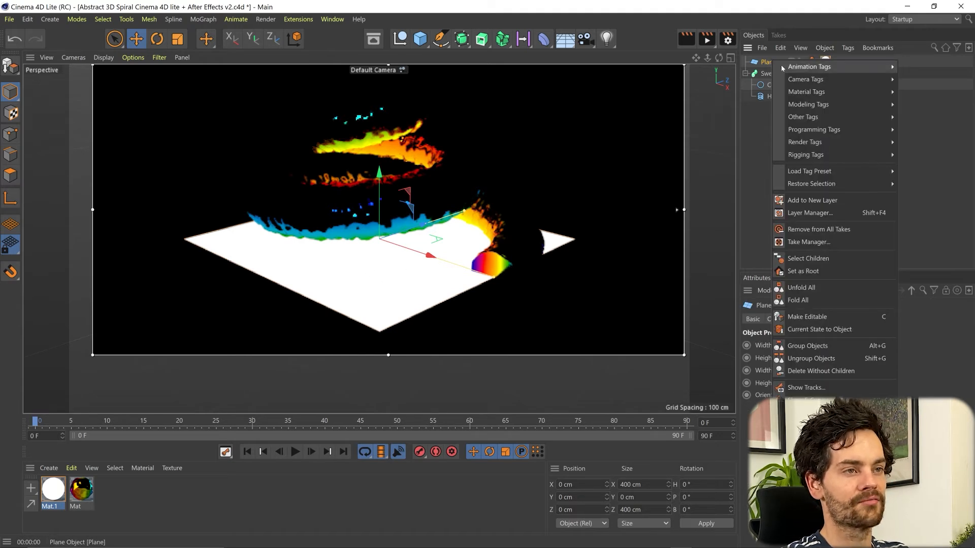
pyautogui.moveTo(838, 130)
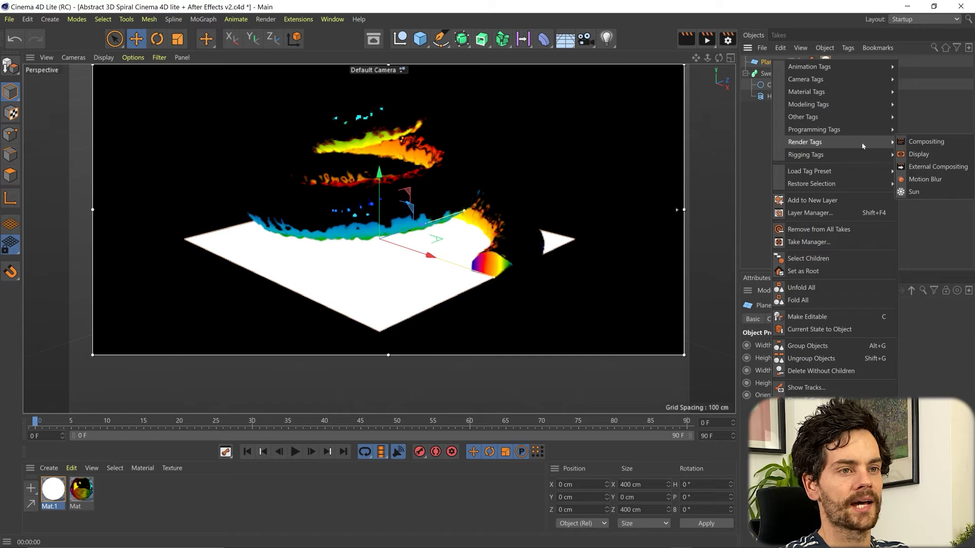
pyautogui.click(915, 144)
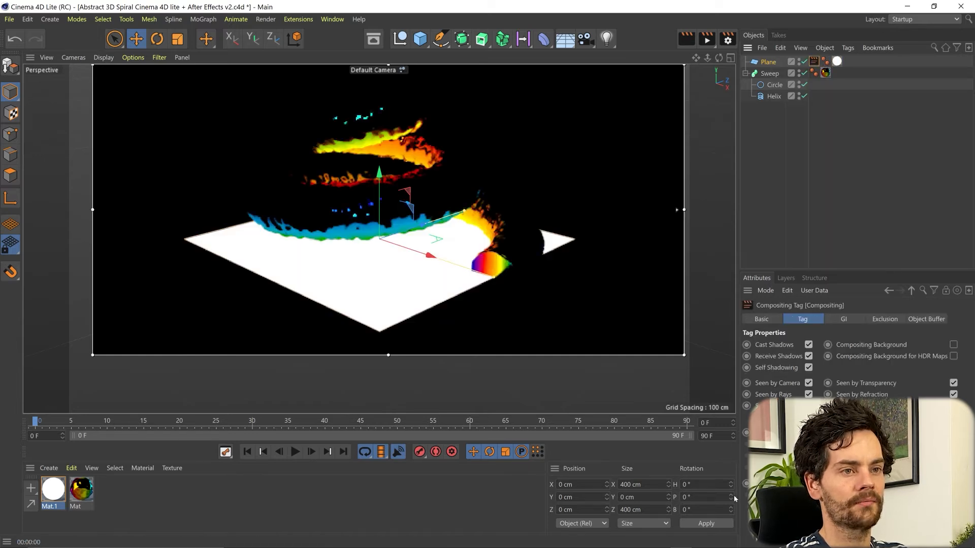
pyautogui.click(808, 384)
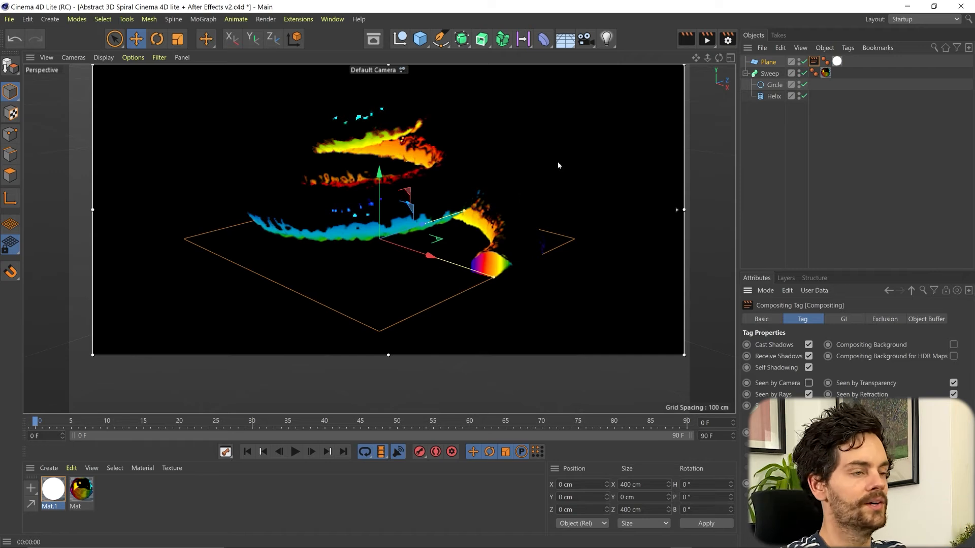
# Add a Null and give the Plane a Target tag aimed at that Null
pyautogui.click(400, 40)
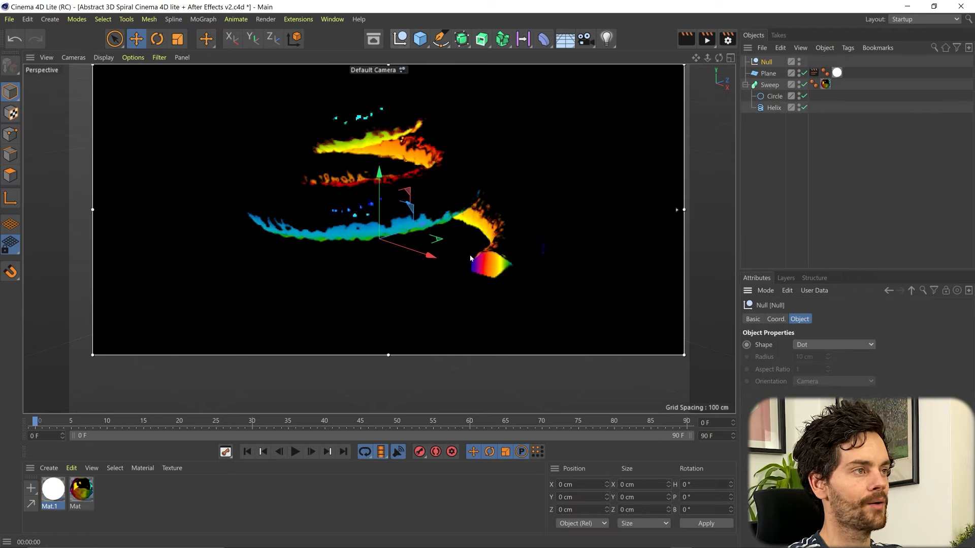
pyautogui.click(768, 74)
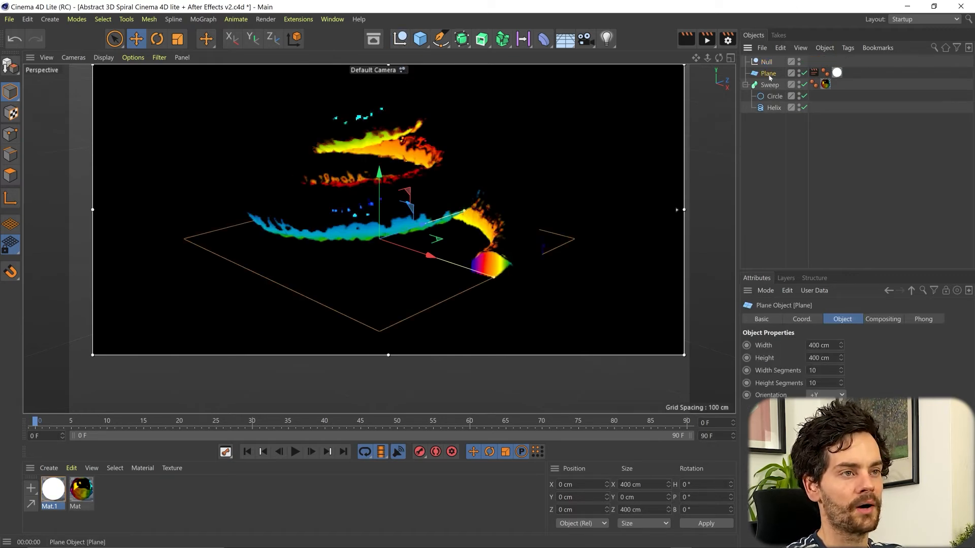
pyautogui.rightClick(769, 75)
pyautogui.moveTo(799, 87)
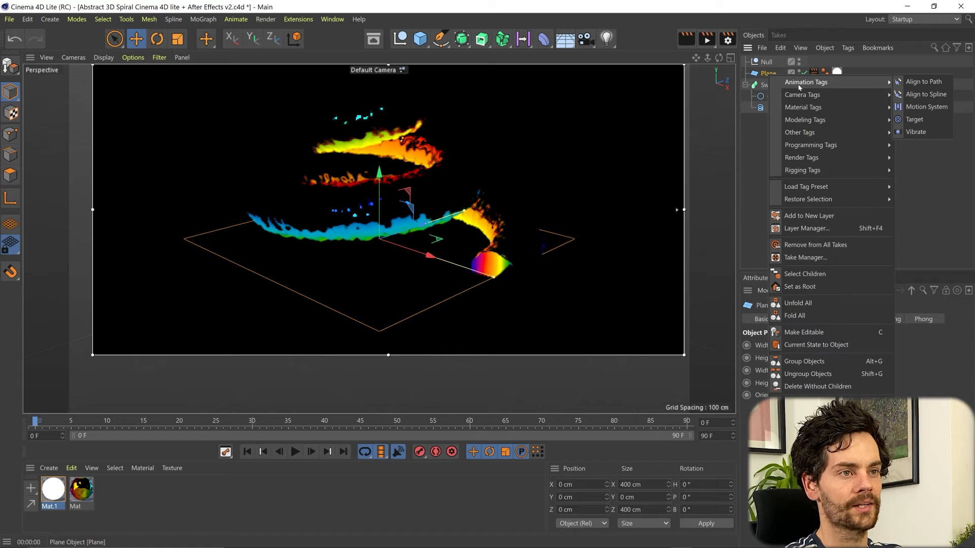
pyautogui.click(919, 124)
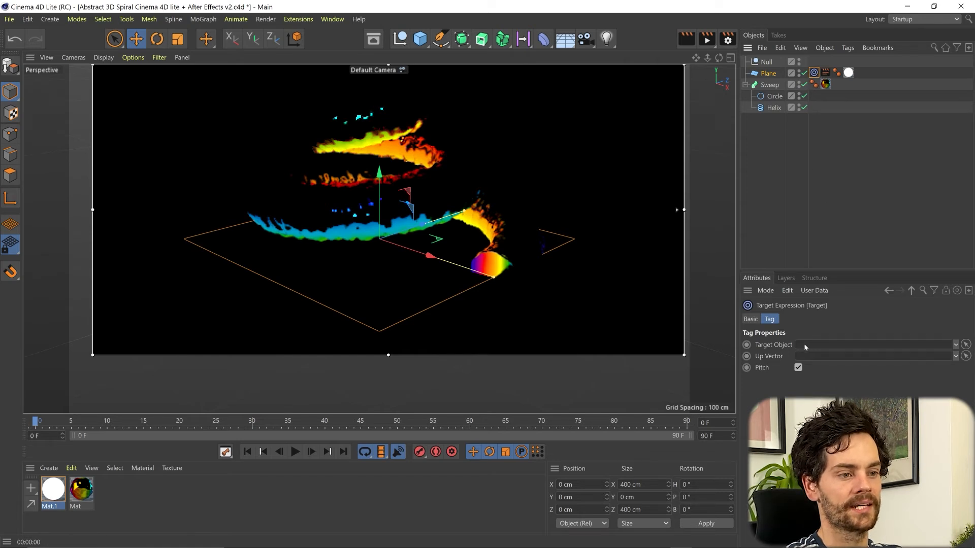
pyautogui.moveTo(767, 62); pyautogui.dragTo(824, 350)
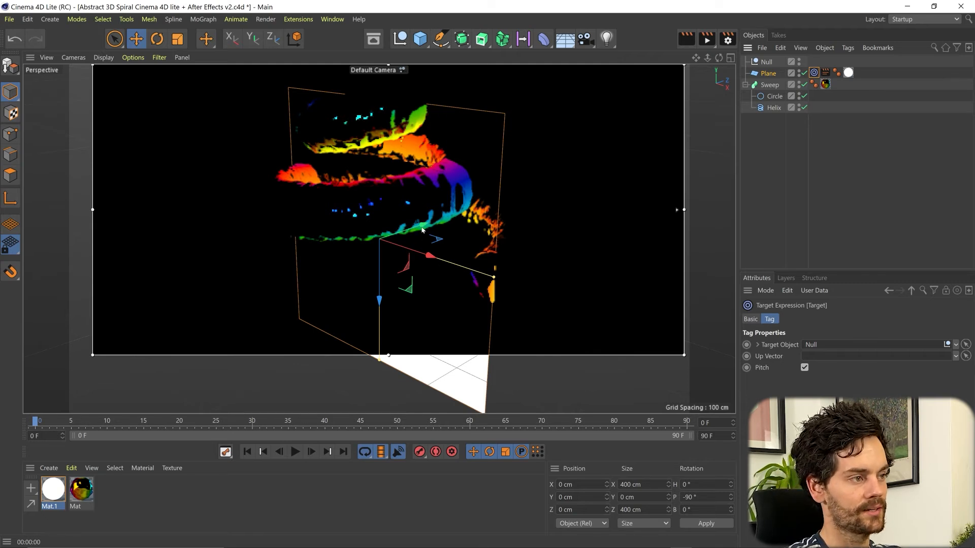
# Lower the white plane to about 30 cm and push it back to roughly -288 cm Z
pyautogui.moveTo(423, 226); pyautogui.dragTo(281, 230)
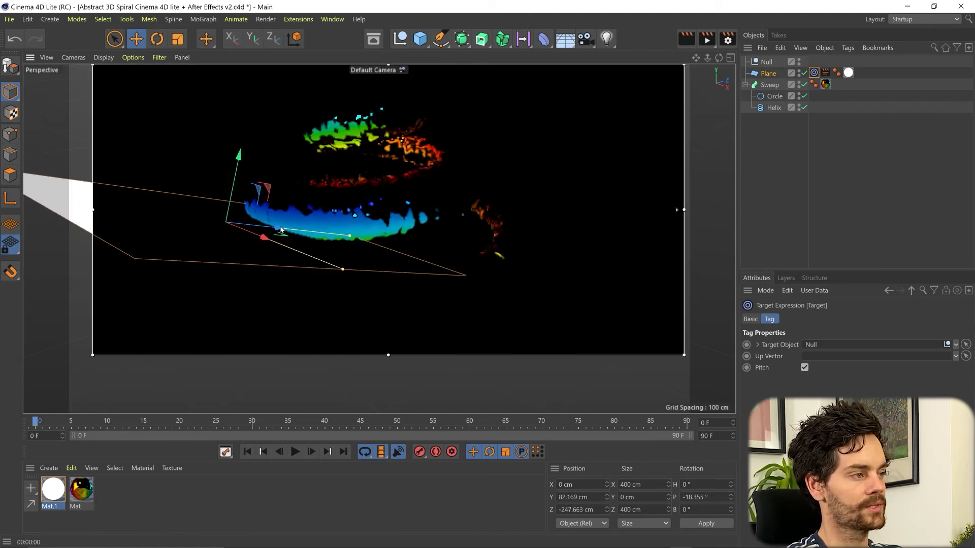
pyautogui.moveTo(240, 160); pyautogui.dragTo(230, 209)
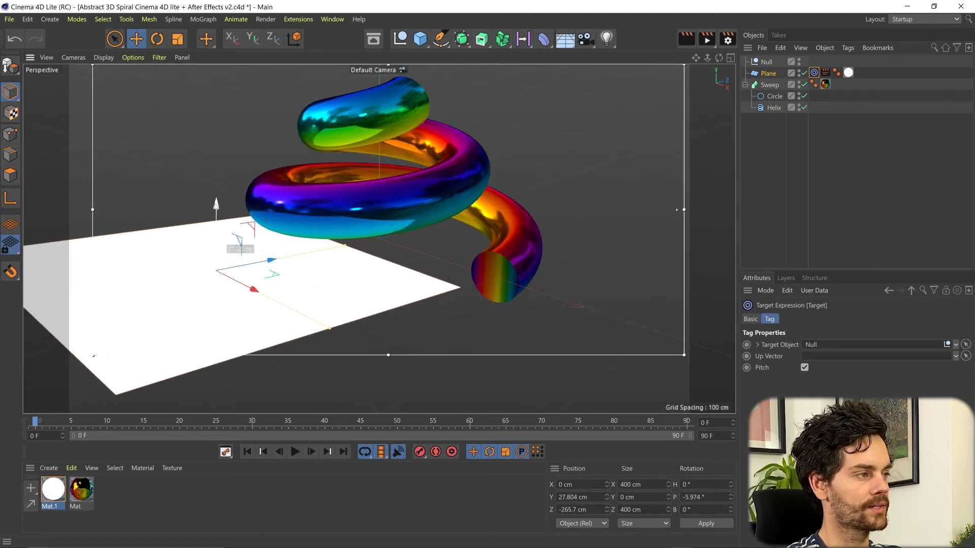
pyautogui.moveTo(271, 265); pyautogui.dragTo(214, 274)
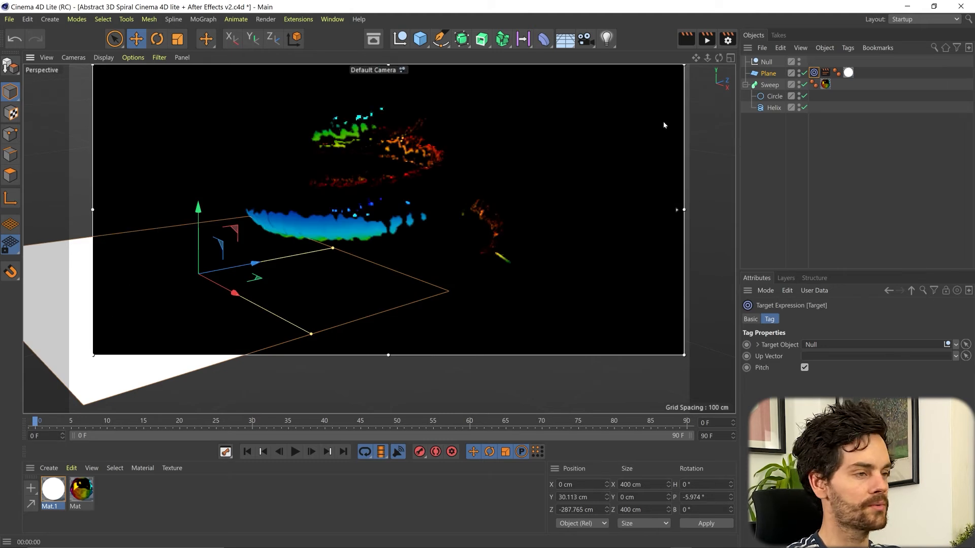
# Set the Plane's orientation to -Z so it stands upright
pyautogui.click(768, 73)
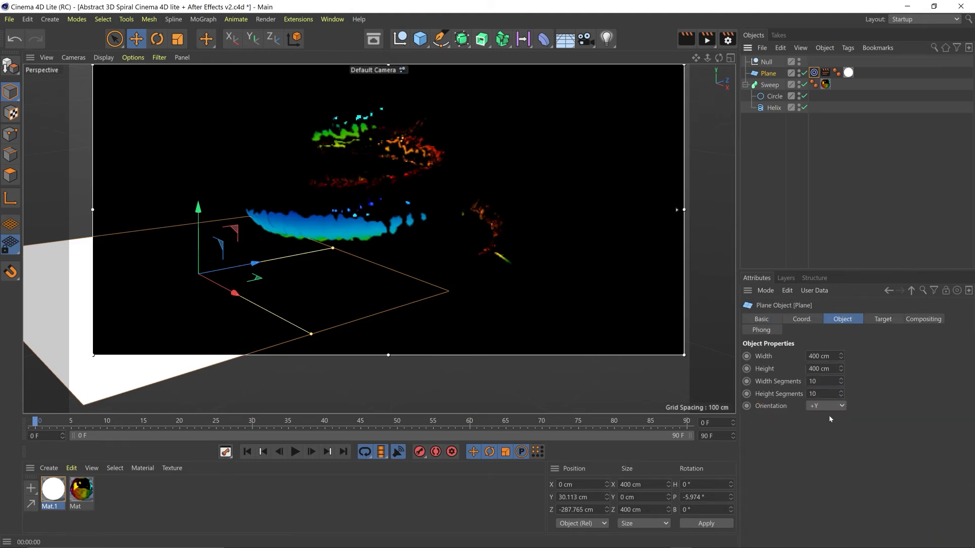
pyautogui.click(828, 408)
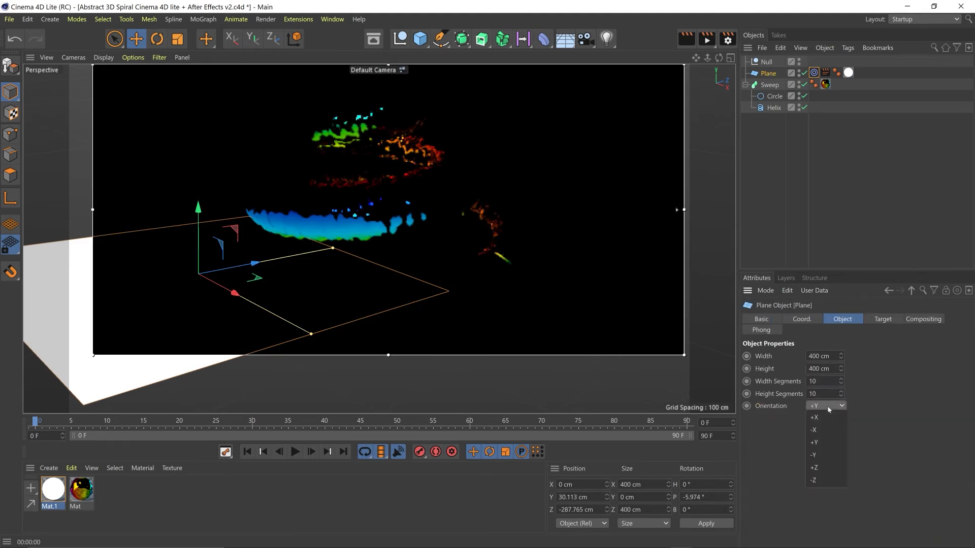
pyautogui.click(827, 480)
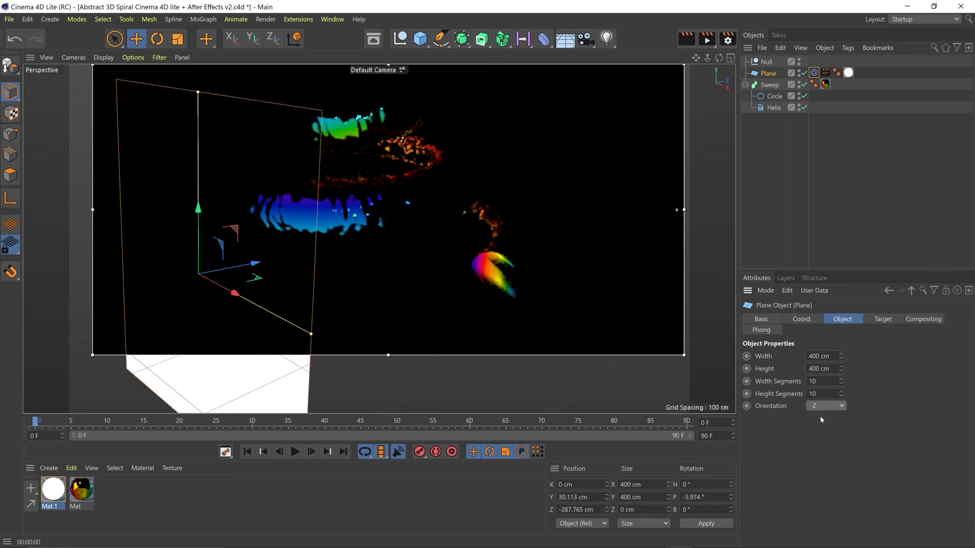
# Place the plane at X -23.668, Y 48.091, Z -416.453 cm and restore the four-view layout
pyautogui.moveTo(255, 262); pyautogui.dragTo(142, 292)
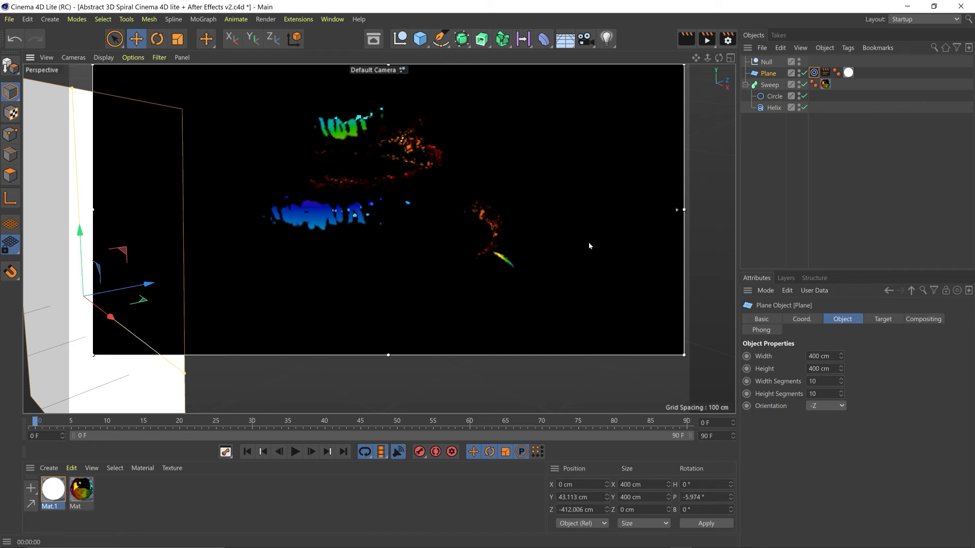
pyautogui.moveTo(589, 246); pyautogui.dragTo(333, 211)
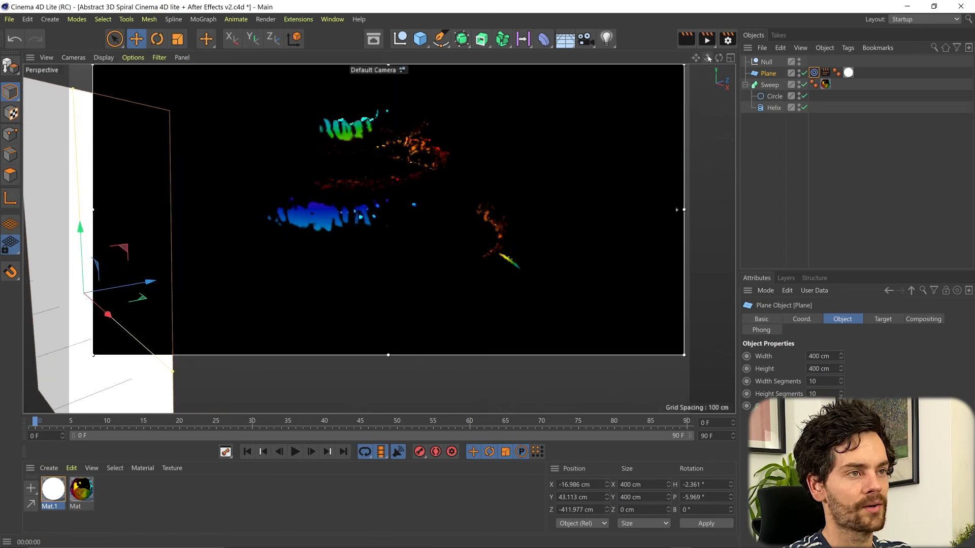
pyautogui.moveTo(707, 59)
pyautogui.mouseDown()
pyautogui.moveTo(687, 59)
pyautogui.moveTo(715, 60)
pyautogui.mouseUp()
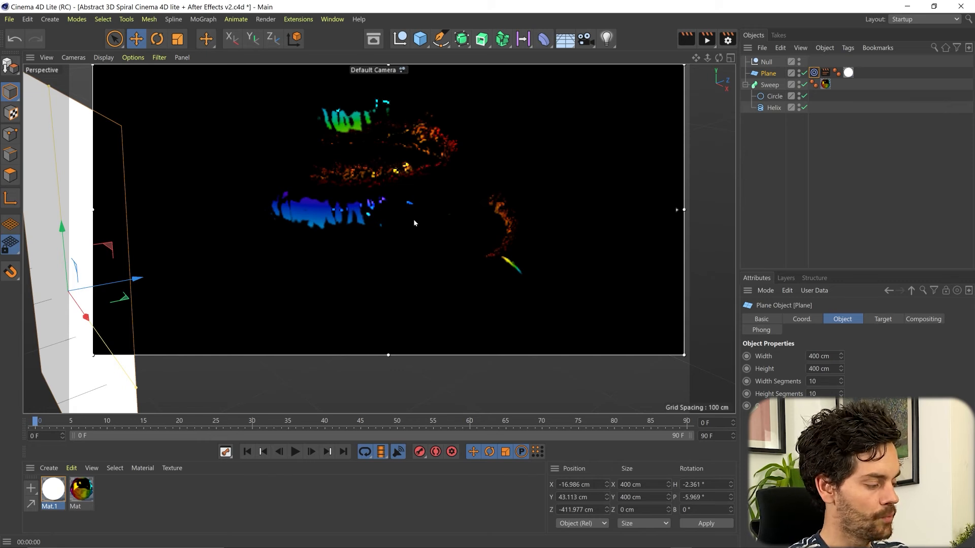
pyautogui.moveTo(399, 204)
pyautogui.keyDown('alt'); pyautogui.mouseDown()
pyautogui.moveTo(415, 204)
pyautogui.moveTo(440, 229)
pyautogui.moveTo(446, 211)
pyautogui.moveTo(430, 220)
pyautogui.mouseUp(); pyautogui.keyUp('alt')
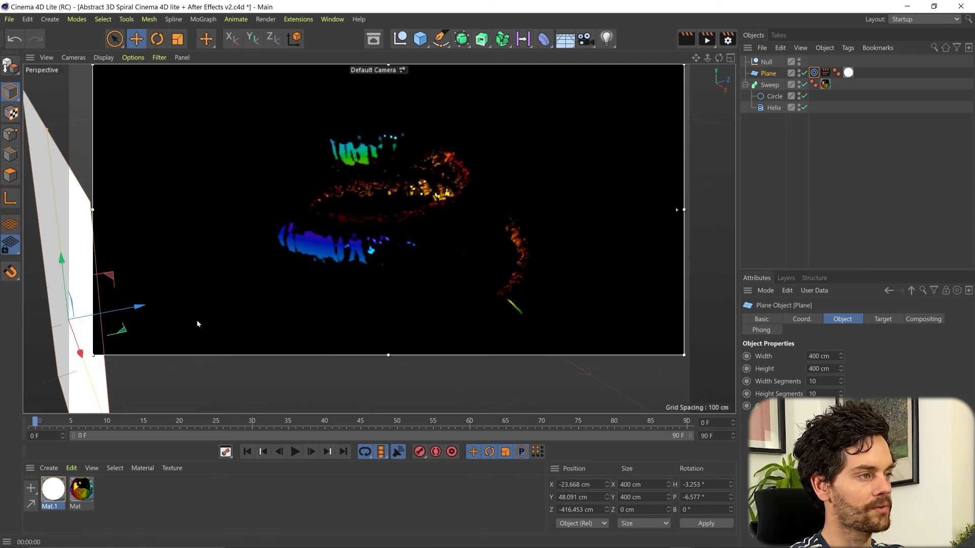
pyautogui.click(730, 58)
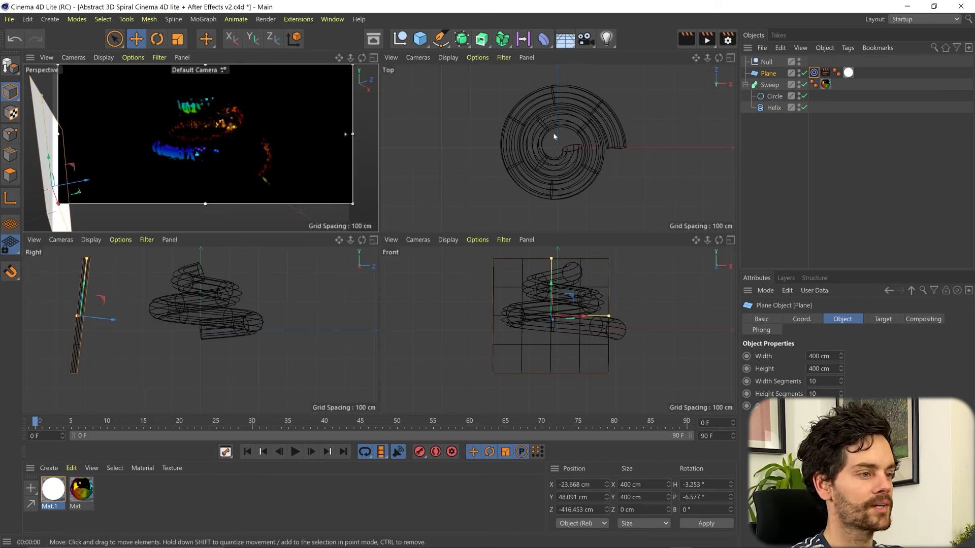
# In the Top view, duplicate the plane into Plane.1–Plane.4 around the spiral, each angled toward it
pyautogui.scroll(-3, 554, 137)
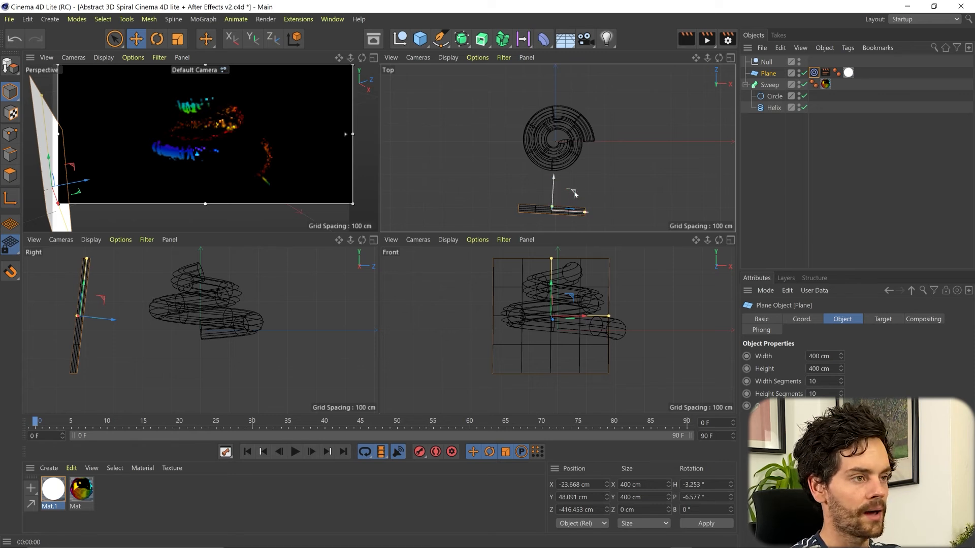
pyautogui.keyDown('ctrl'); pyautogui.moveTo(573, 193); pyautogui.dragTo(496, 159); pyautogui.keyUp('ctrl')
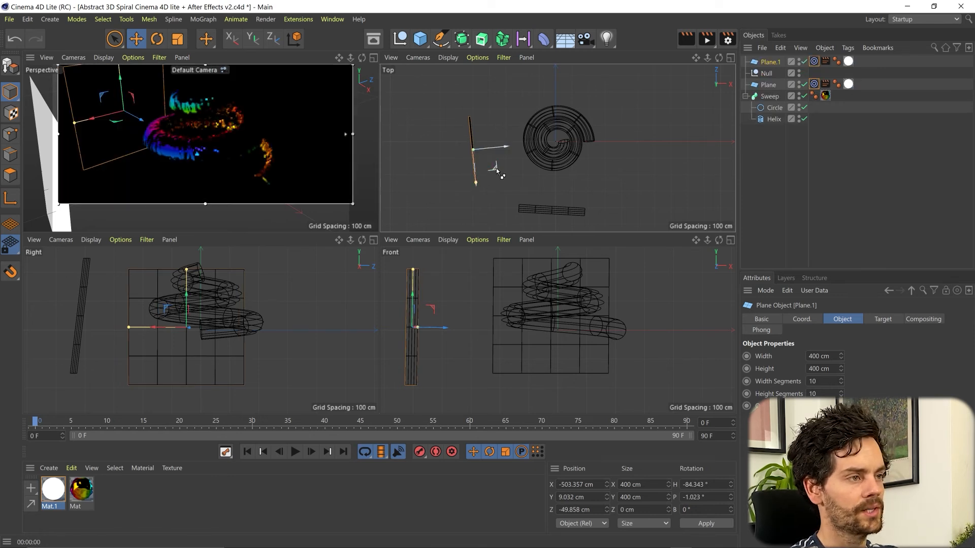
pyautogui.keyDown('ctrl'); pyautogui.moveTo(496, 168); pyautogui.dragTo(529, 99); pyautogui.keyUp('ctrl')
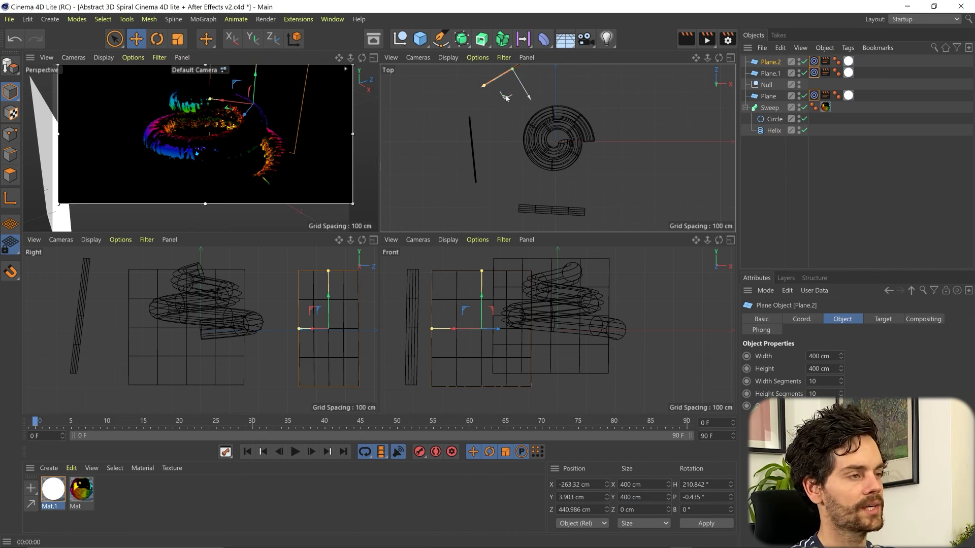
pyautogui.keyDown('ctrl'); pyautogui.moveTo(506, 97); pyautogui.dragTo(578, 96); pyautogui.keyUp('ctrl')
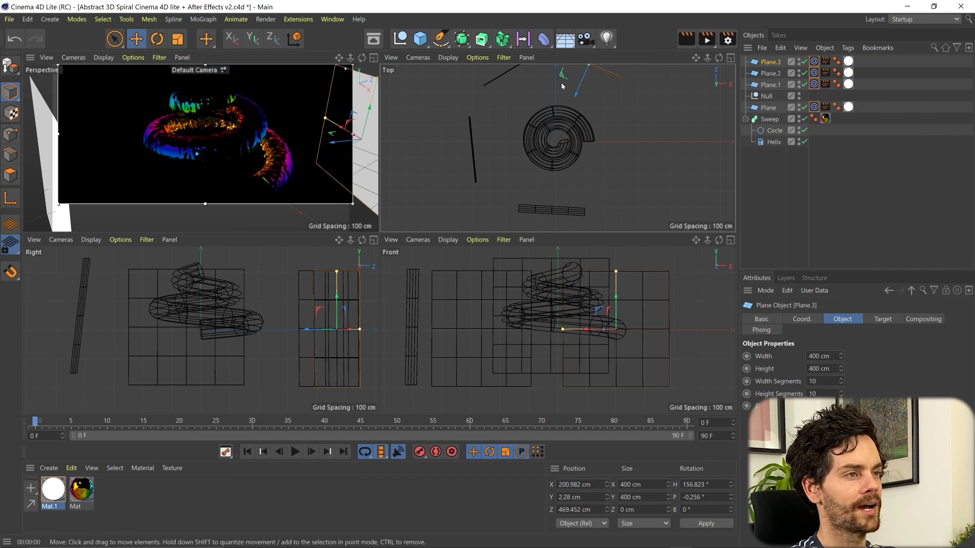
pyautogui.keyDown('ctrl'); pyautogui.moveTo(563, 81); pyautogui.dragTo(611, 117); pyautogui.keyUp('ctrl')
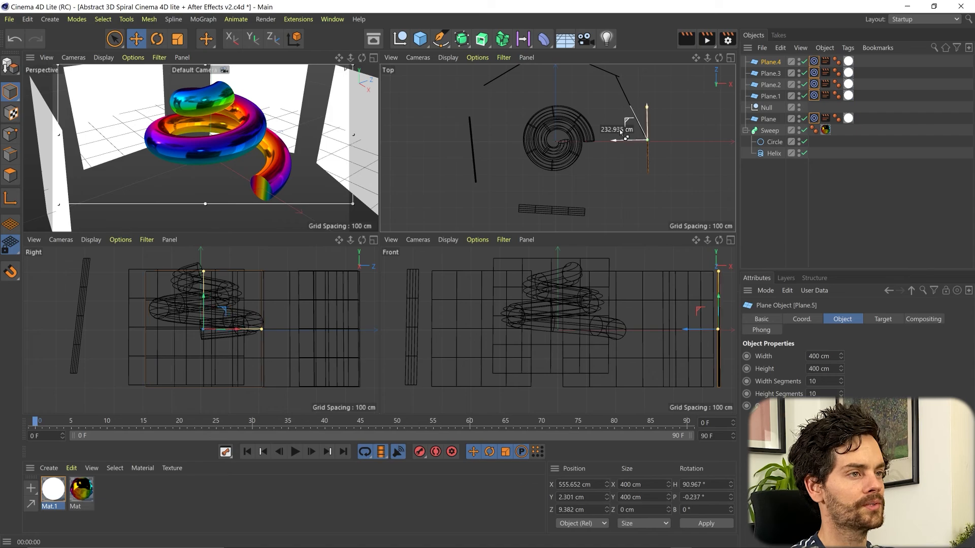
pyautogui.moveTo(611, 118); pyautogui.dragTo(615, 123)
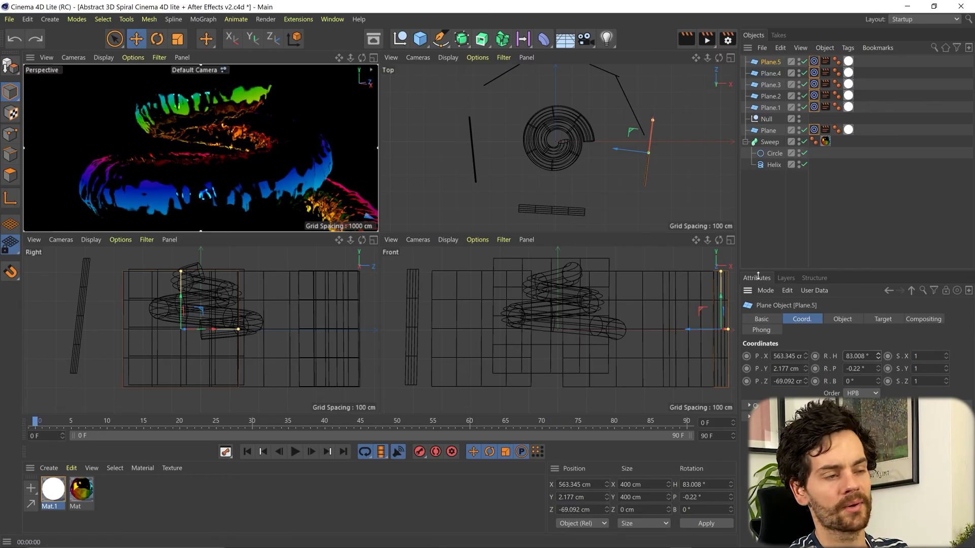
# Select the Sweep and set its starting heading rotation to 30° at frame 0
pyautogui.click(769, 142)
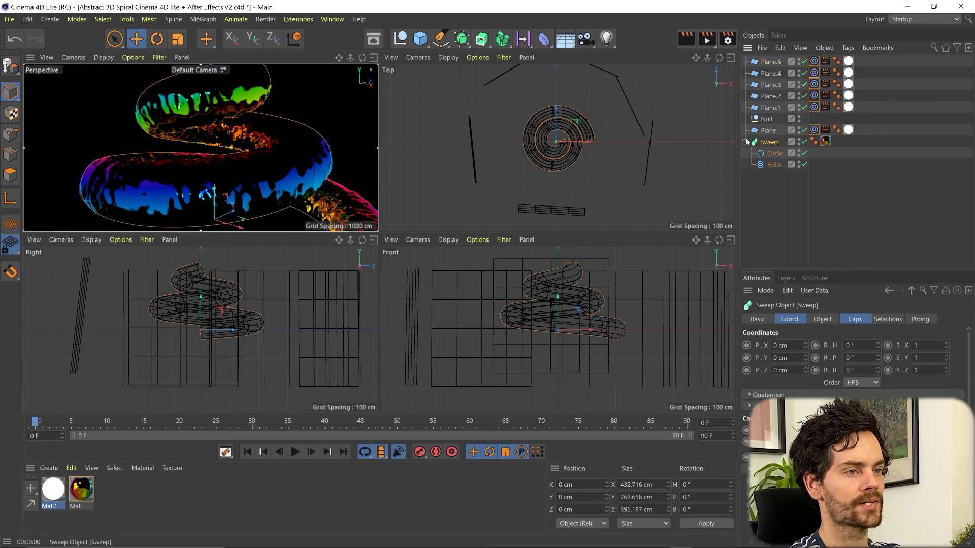
pyautogui.click(745, 141)
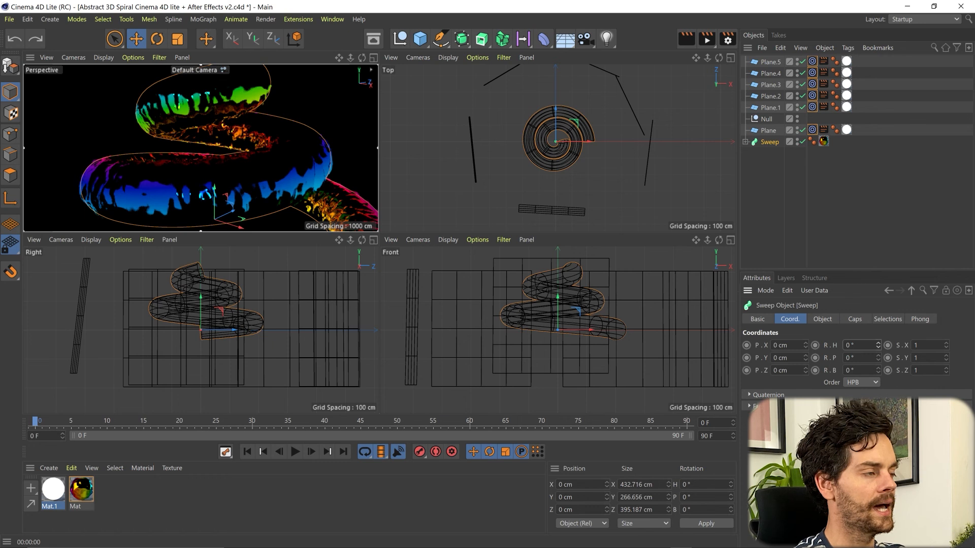
pyautogui.hotkey('ctrl', 'z')
pyautogui.moveTo(877, 345)
pyautogui.mouseDown()
pyautogui.moveTo(878, 287)
pyautogui.moveTo(878, 330)
pyautogui.mouseUp()
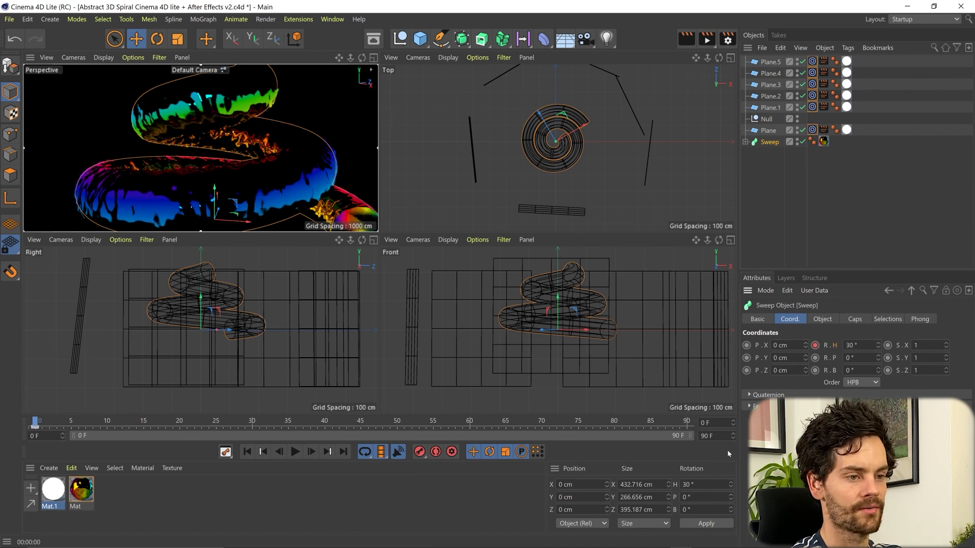
# At frame 90, turn the Sweep's heading to about 440° and record a keyframe
pyautogui.moveTo(43, 422); pyautogui.dragTo(687, 423)
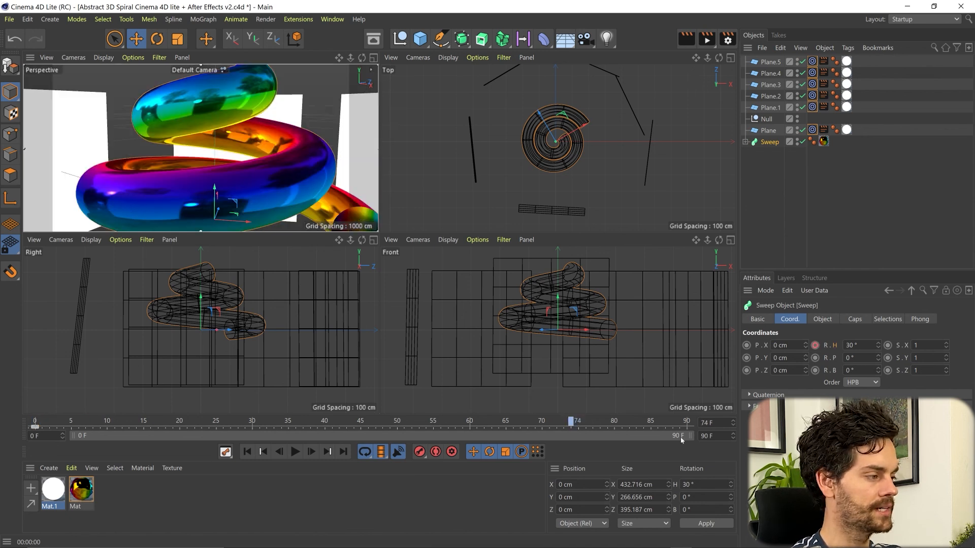
pyautogui.moveTo(878, 345); pyautogui.dragTo(877, 137)
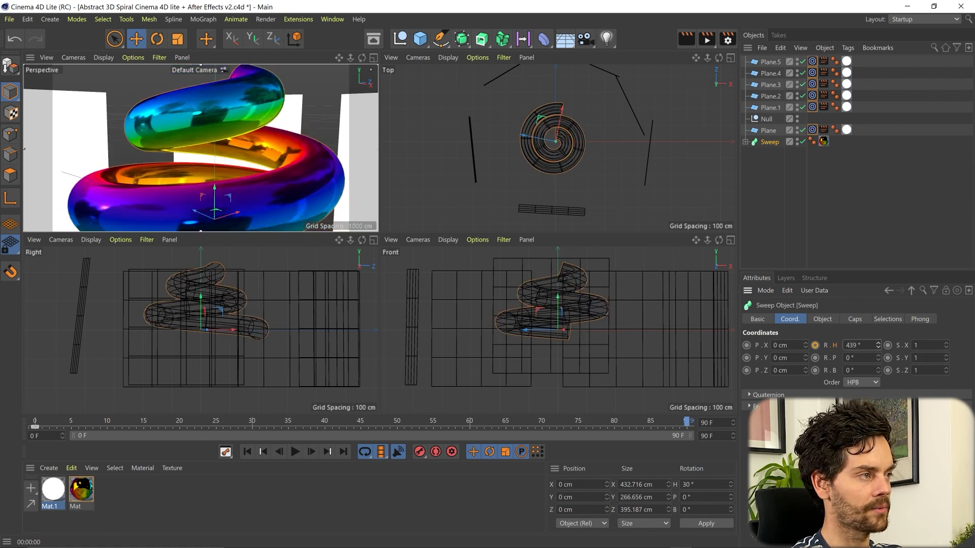
pyautogui.click(814, 346)
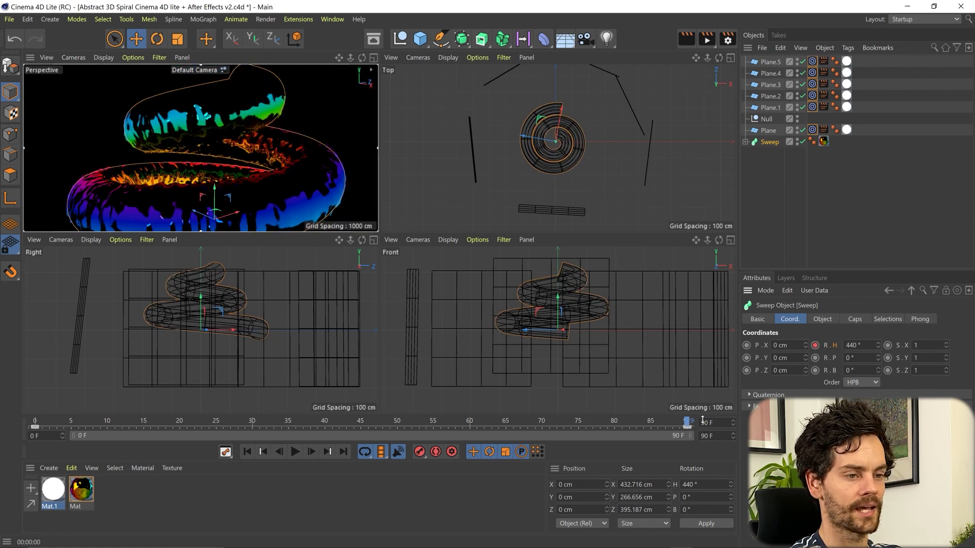
# Play back the spinning animation, then save the Cinema 4D project
pyautogui.click(295, 451)
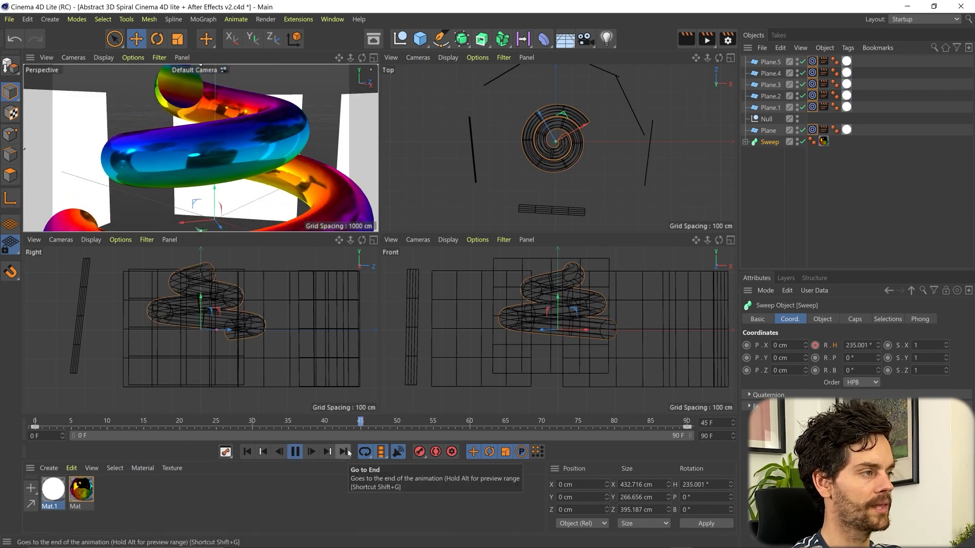
pyautogui.press('F8')
pyautogui.hotkey('ctrl', 's')
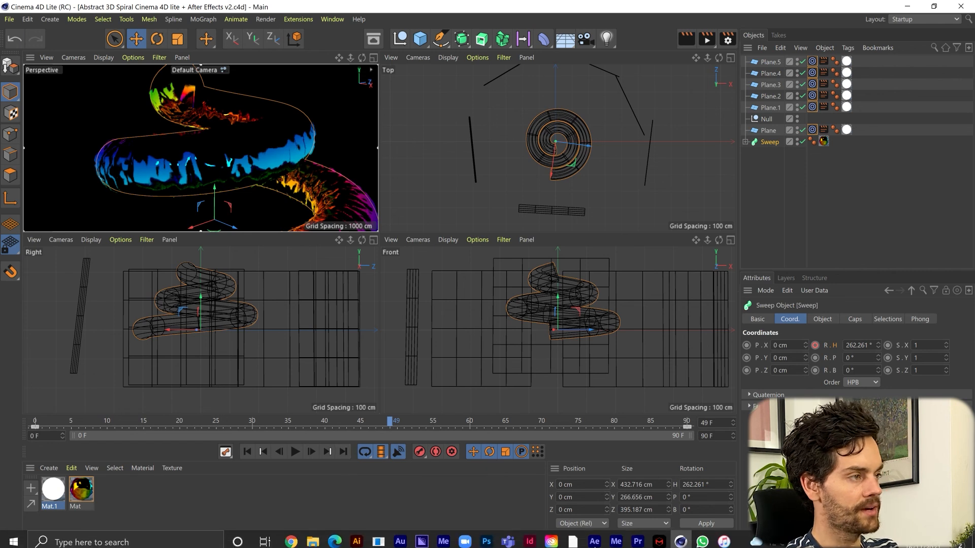
# Create a composition from the spiral .c4d item and switch Cineware's Renderer from Viewport (Draft) to Current
pyautogui.click(599, 538)
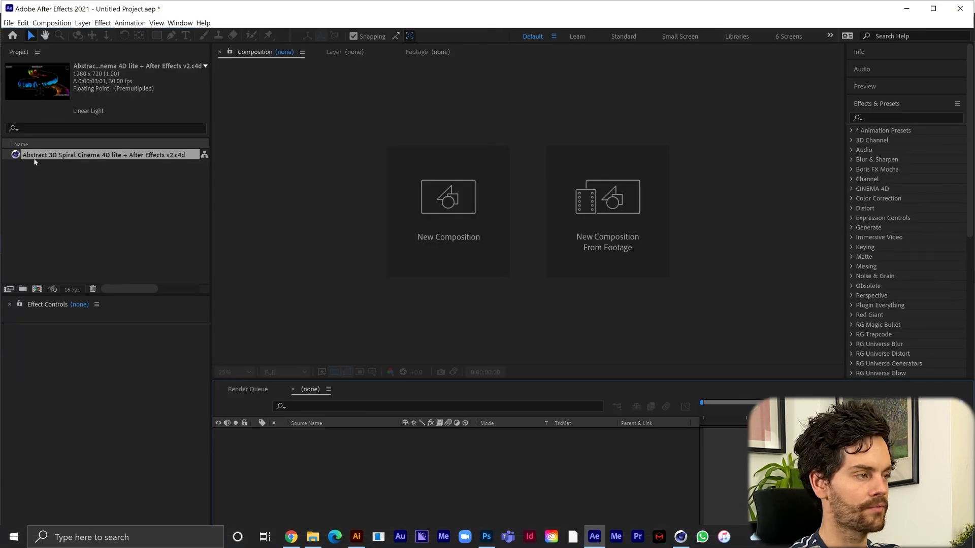
pyautogui.moveTo(55, 155); pyautogui.dragTo(51, 201)
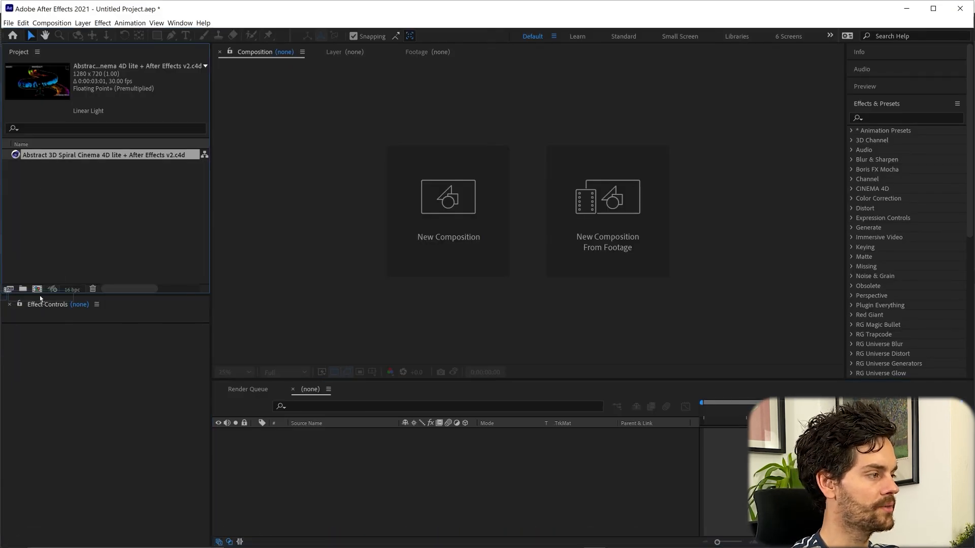
pyautogui.moveTo(37, 288); pyautogui.dragTo(36, 289)
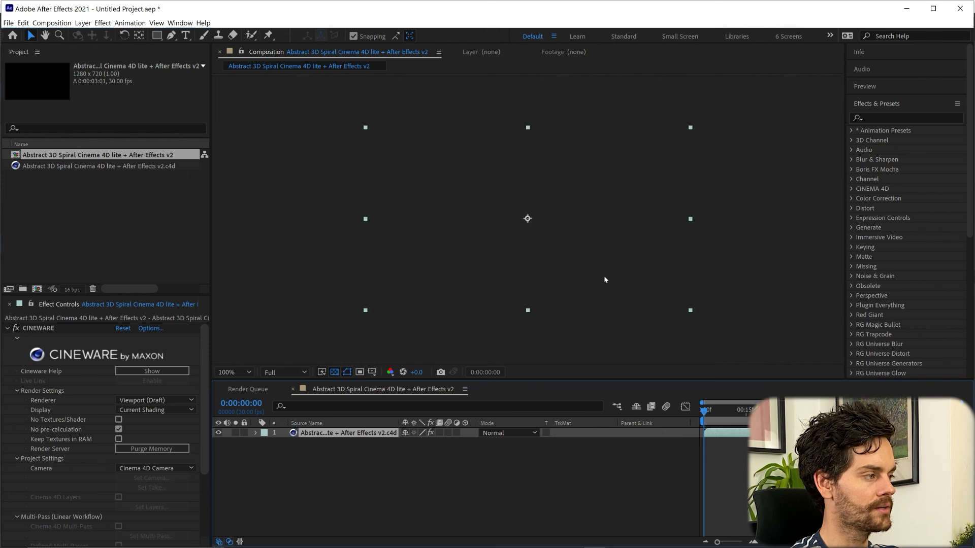
pyautogui.click(131, 401)
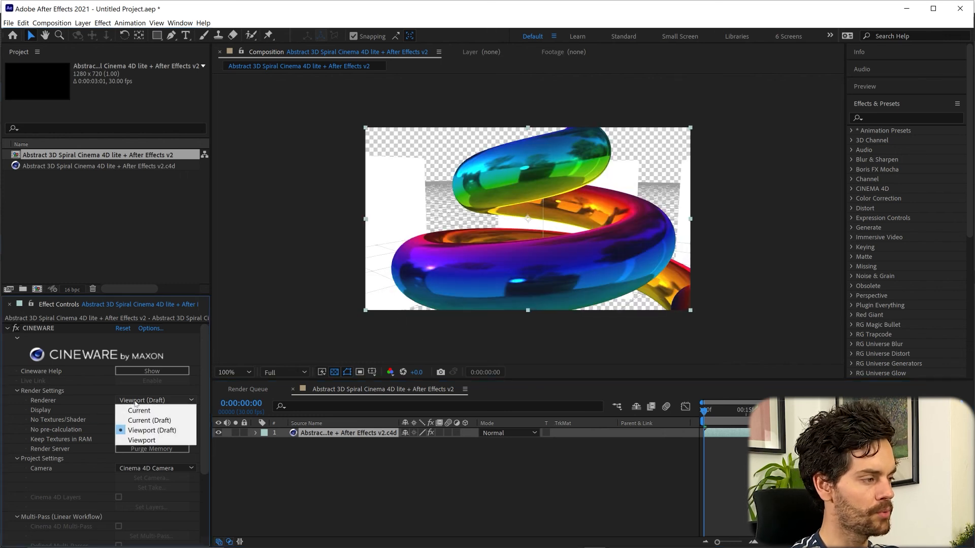
pyautogui.click(143, 410)
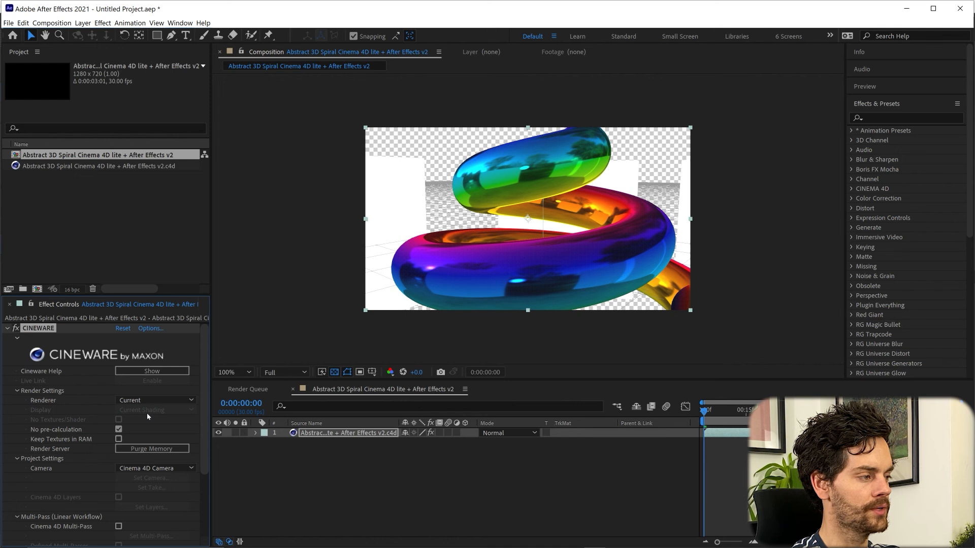